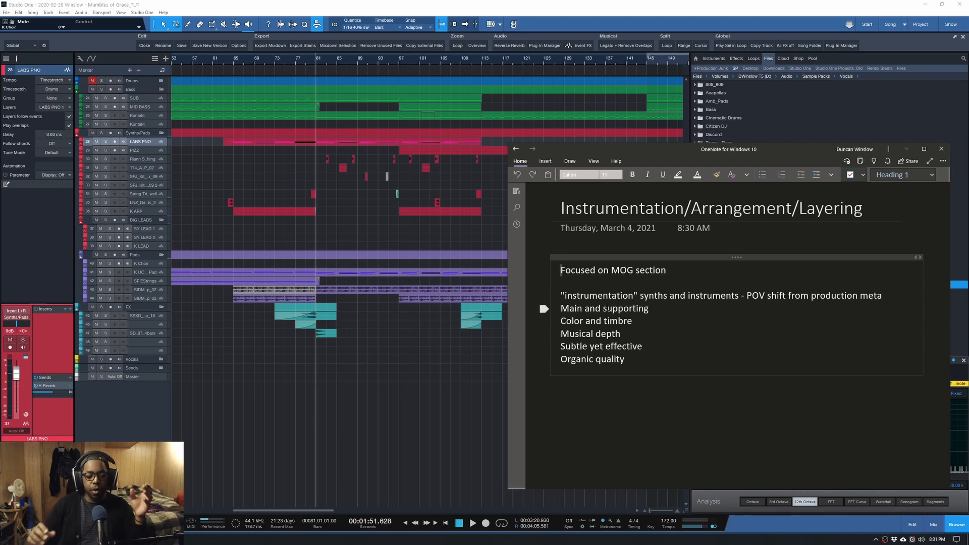
Minimize the notes window and increase the height of the LABS PNO track.
{"action": "left_click", "coordinate": [907, 150]}
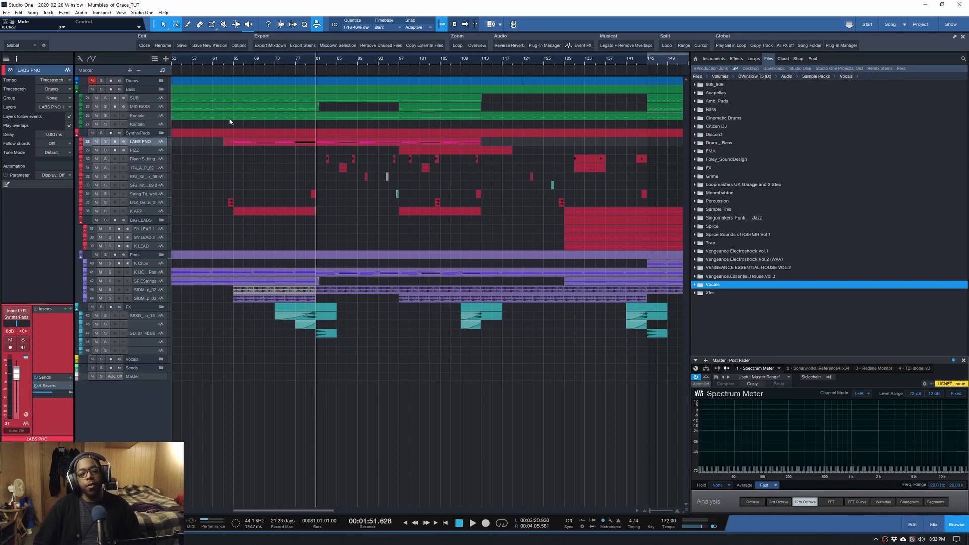
{"action": "key", "text": "shift+e"}
{"action": "key", "text": "shift+w"}
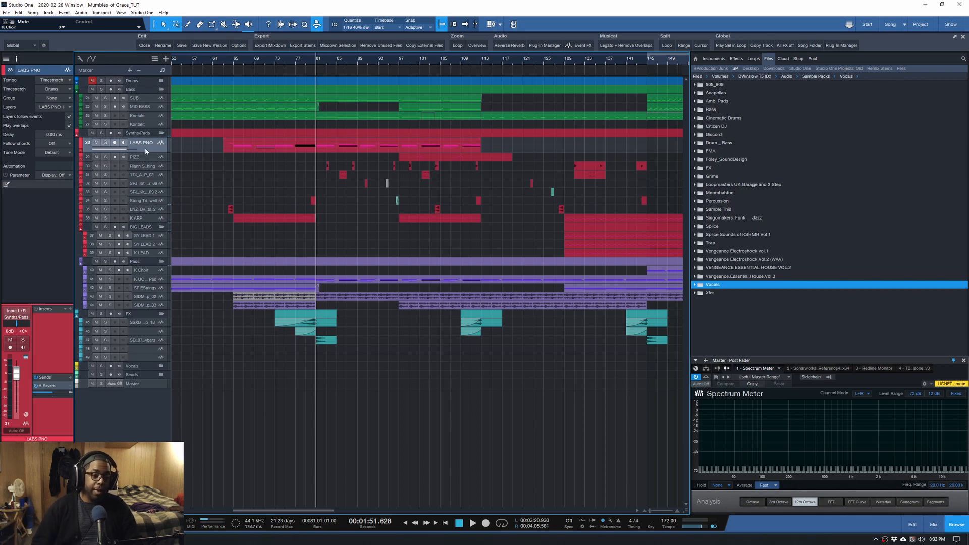
{"action": "left_click_drag", "start_coordinate": [148, 154], "coordinate": [144, 168]}
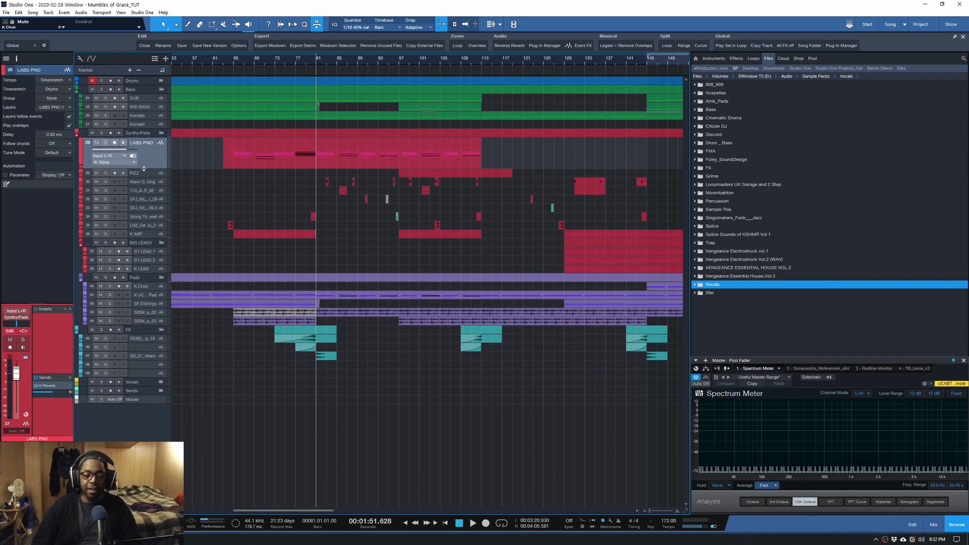
Play the arrangement from bar 49, muting the FX folder during playback.
{"action": "scroll", "coordinate": [377, 61], "scroll_direction": "down", "scroll_amount": 5}
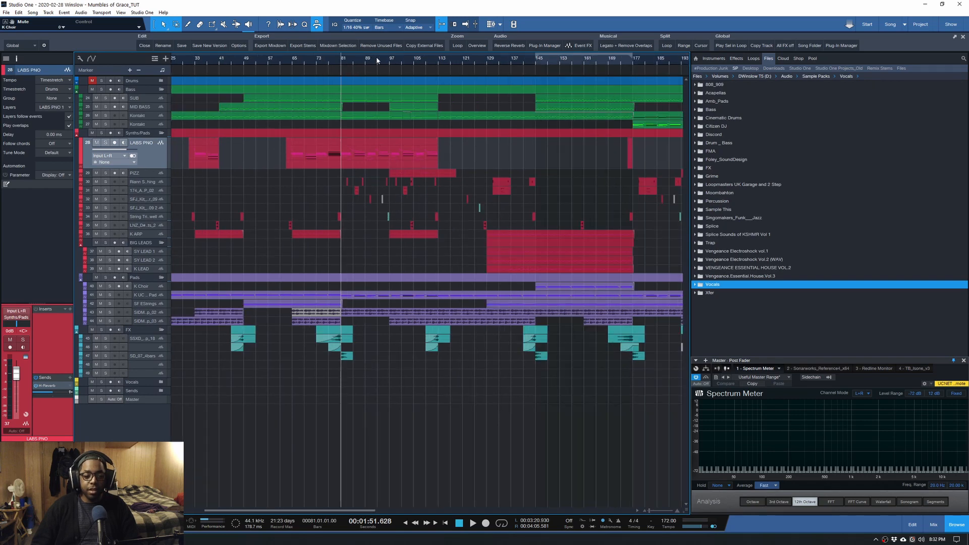
{"action": "scroll", "coordinate": [266, 59], "scroll_direction": "up", "scroll_amount": 2}
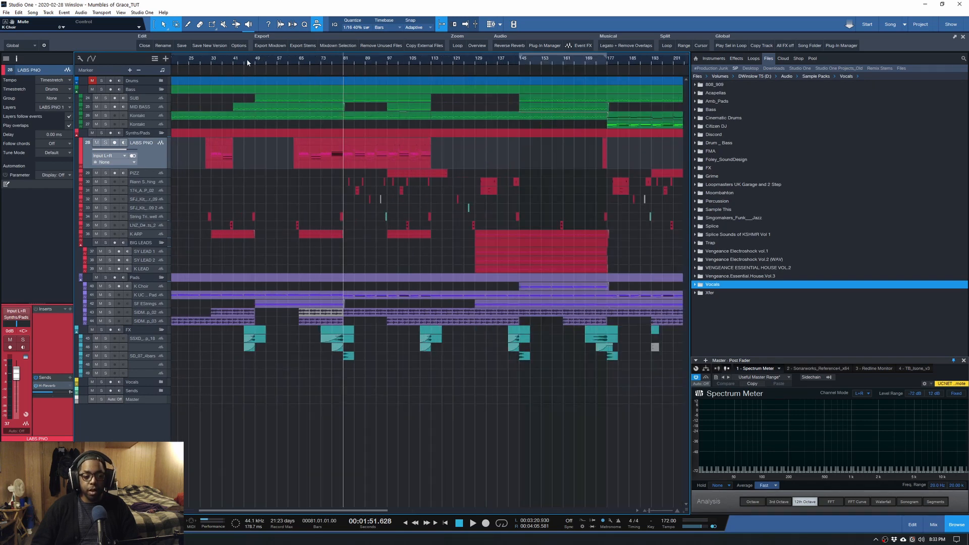
{"action": "left_click", "coordinate": [253, 59]}
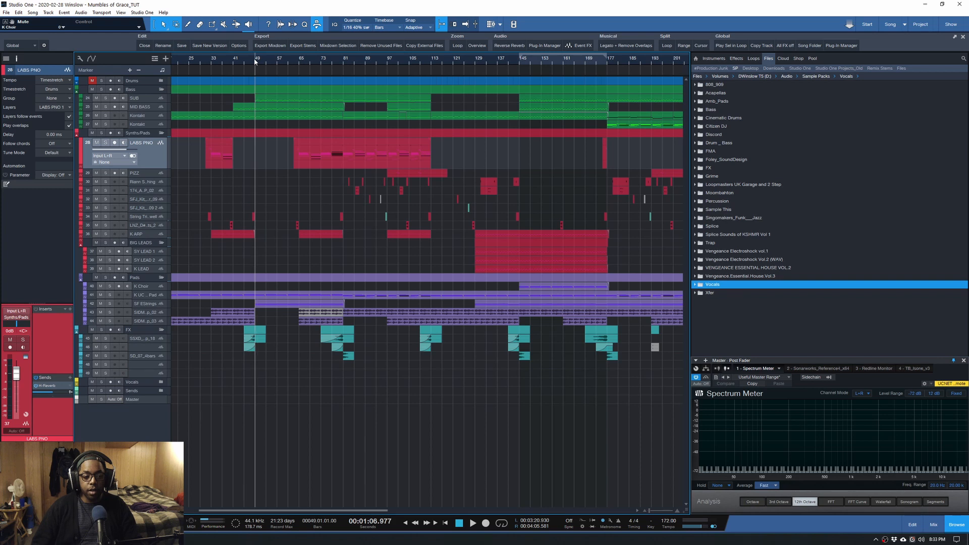
{"action": "key", "text": "space"}
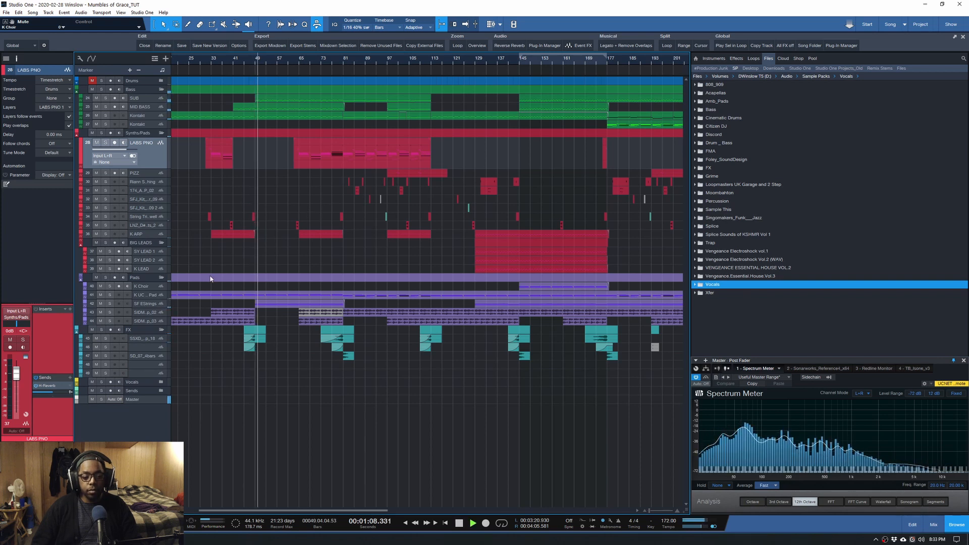
{"action": "left_click", "coordinate": [93, 330]}
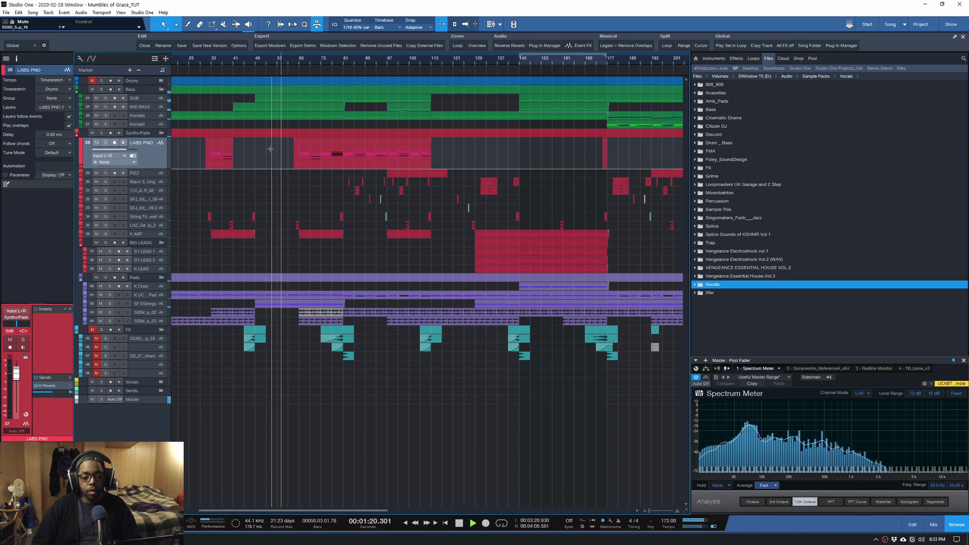
{"action": "key", "text": "space"}
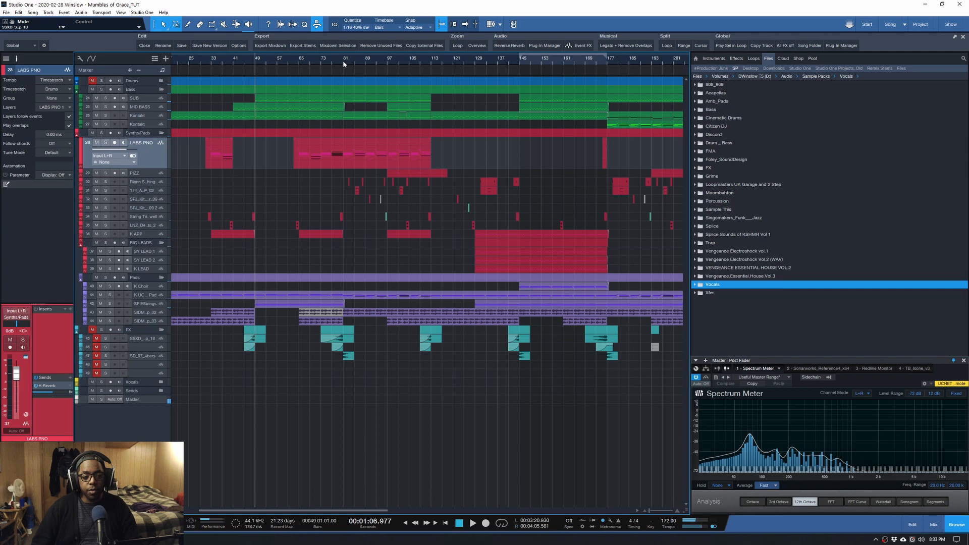
Play the section starting at bar 81 with the FX folder muted, and stop after listening.
{"action": "left_click", "coordinate": [343, 60]}
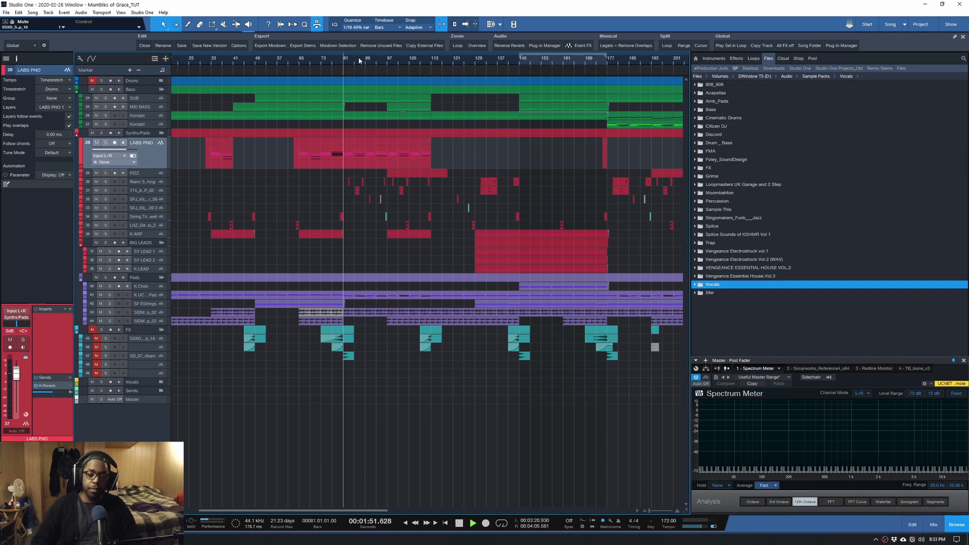
{"action": "key", "text": "space"}
{"action": "scroll", "coordinate": [435, 64], "scroll_direction": "up", "scroll_amount": 3}
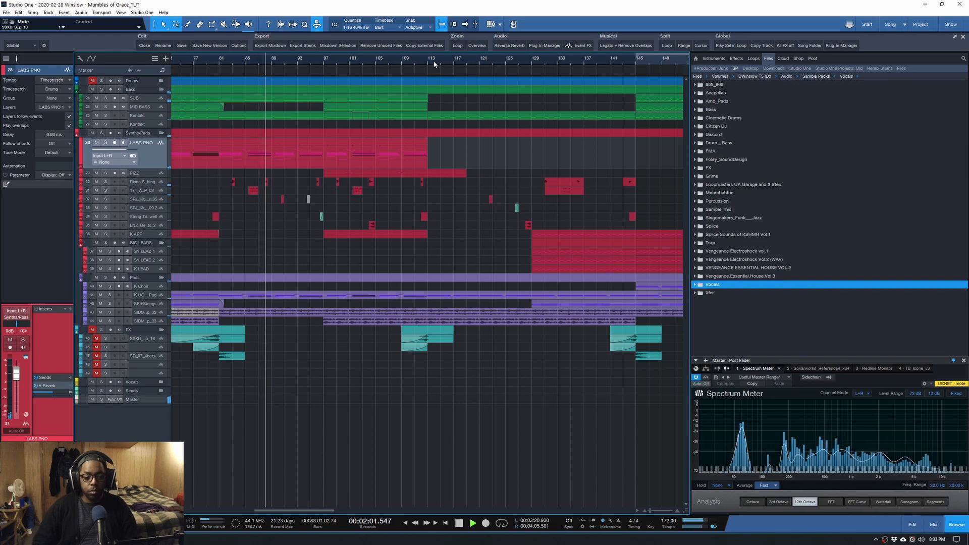
{"action": "scroll", "coordinate": [442, 62], "scroll_direction": "down", "scroll_amount": 2}
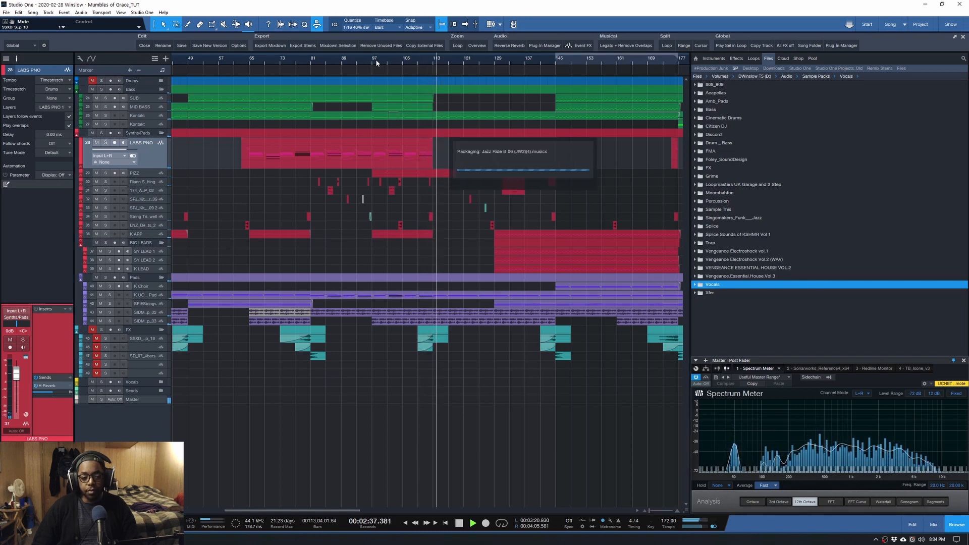
{"action": "key", "text": "space"}
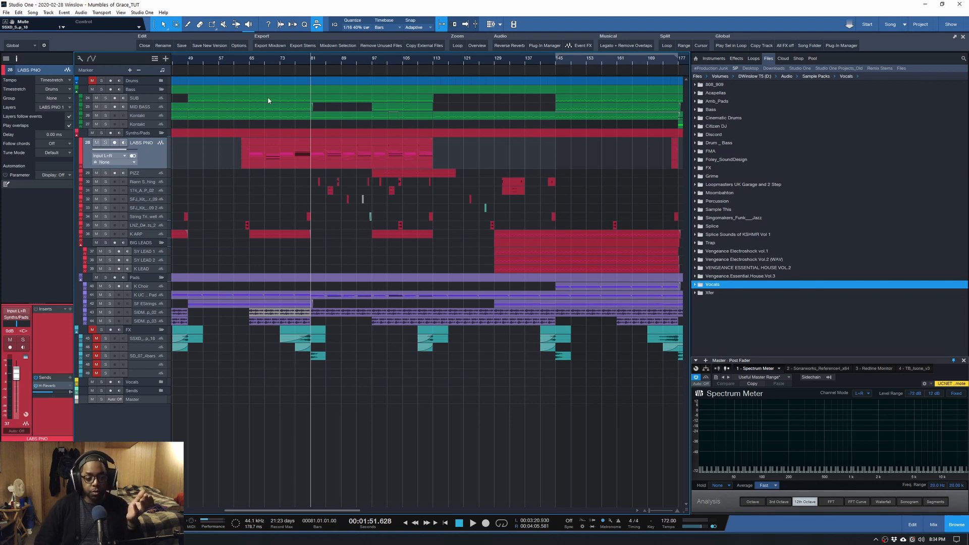
Enlarge the tracks in the Bass folder and the LABS PNO track, and solo LABS PNO.
{"action": "left_click_drag", "start_coordinate": [139, 103], "coordinate": [141, 135]}
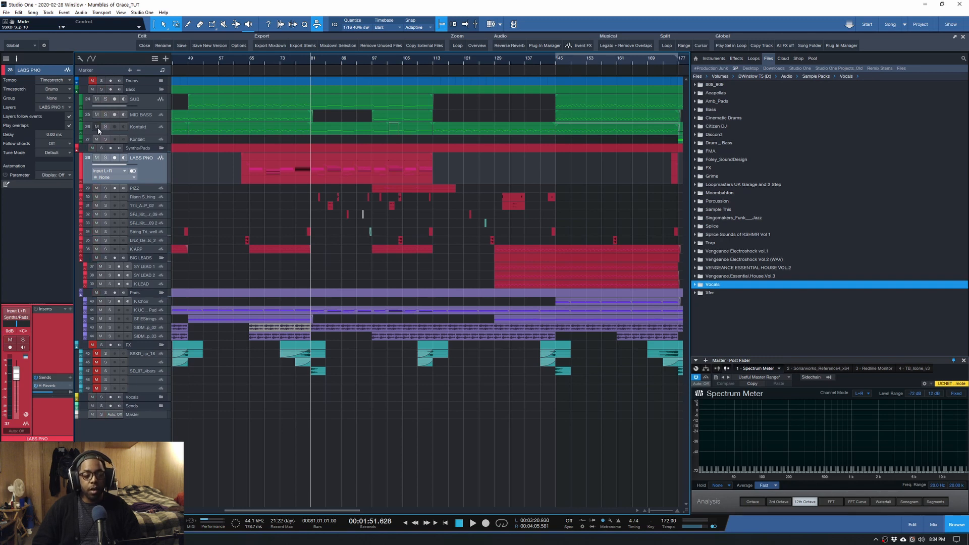
{"action": "left_click", "coordinate": [105, 158]}
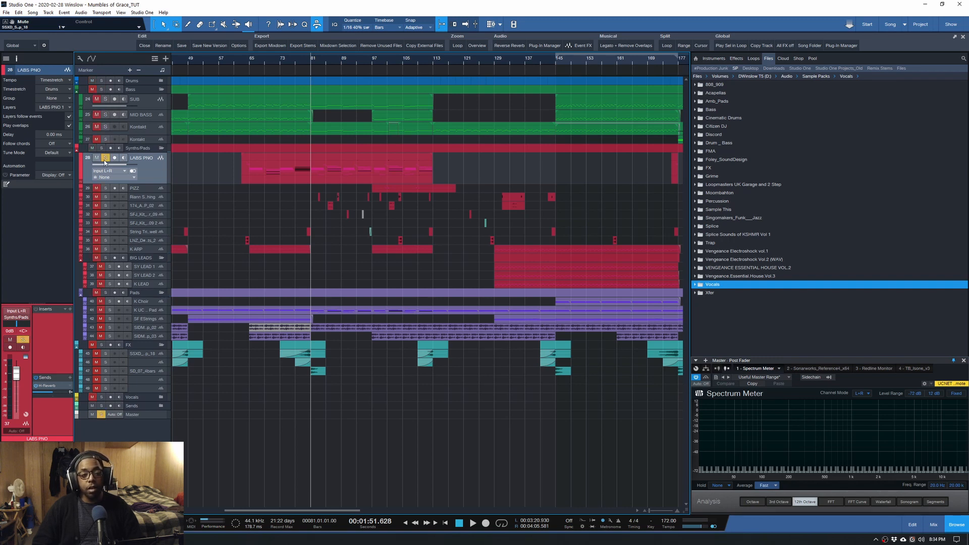
{"action": "left_click_drag", "start_coordinate": [142, 185], "coordinate": [142, 188]}
Listen to the soloed LABS PNO track from bar 81.
{"action": "key", "text": "space"}
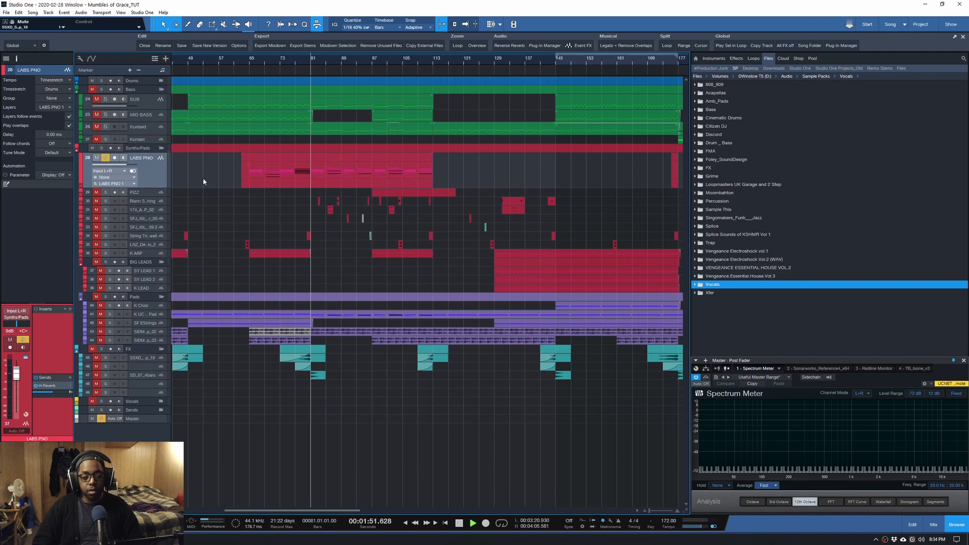
{"action": "scroll", "coordinate": [381, 60], "scroll_direction": "up", "scroll_amount": 3}
{"action": "scroll", "coordinate": [381, 60], "scroll_direction": "down", "scroll_amount": 3}
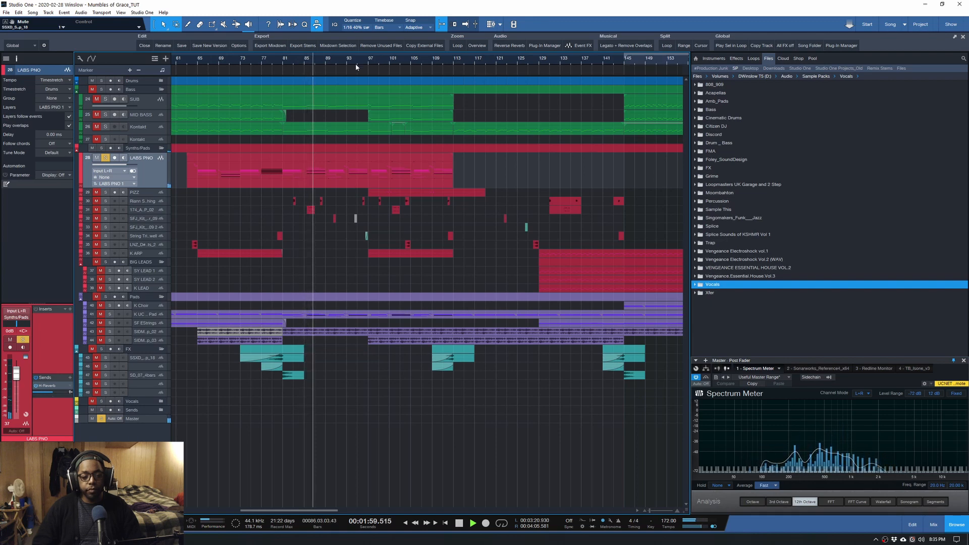
{"action": "scroll", "coordinate": [305, 59], "scroll_direction": "up", "scroll_amount": 3}
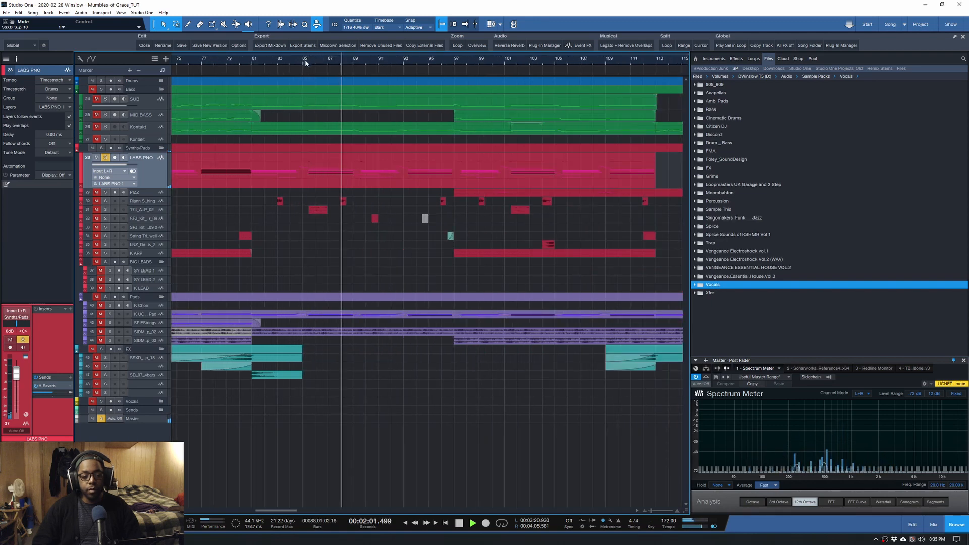
{"action": "key", "text": "space"}
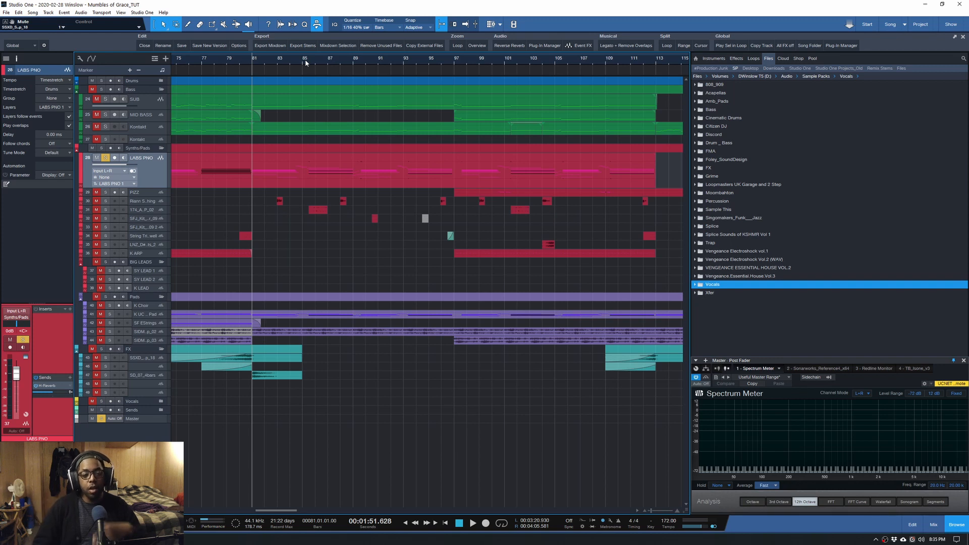
Solo the SUB track alongside LABS PNO and listen to both from bar 81.
{"action": "left_click", "coordinate": [105, 100]}
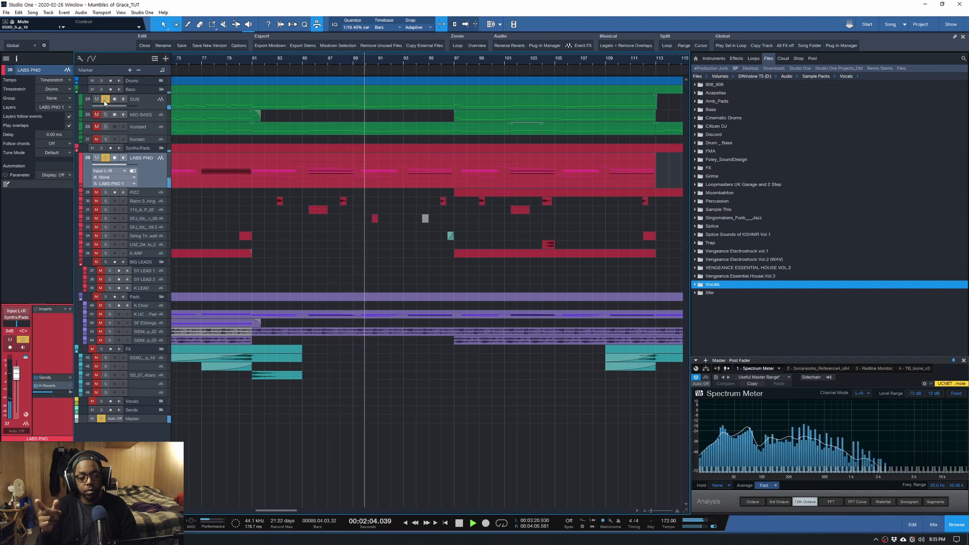
{"action": "key", "text": "space"}
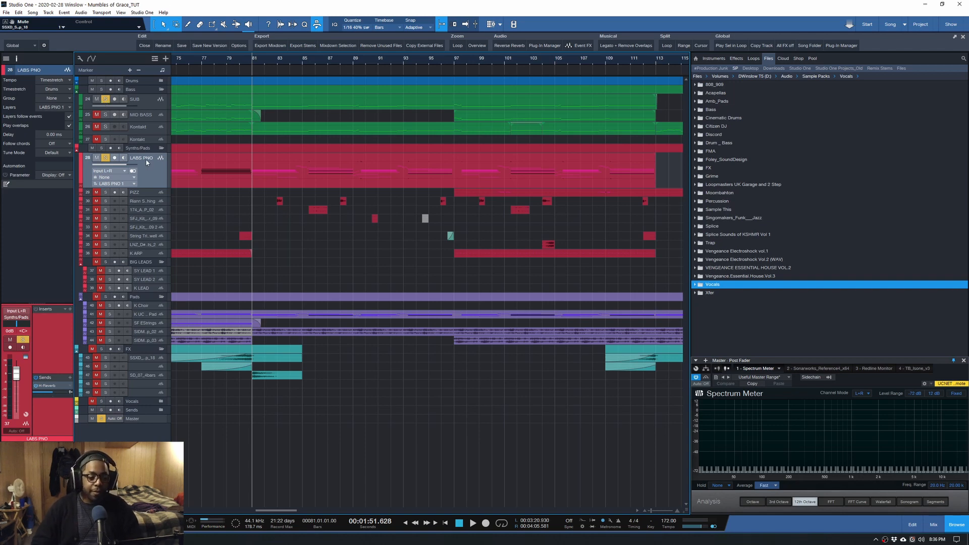
Solo only the LABS PNO track and listen to it from bar 100.
{"action": "scroll", "coordinate": [280, 61], "scroll_direction": "up", "scroll_amount": 5}
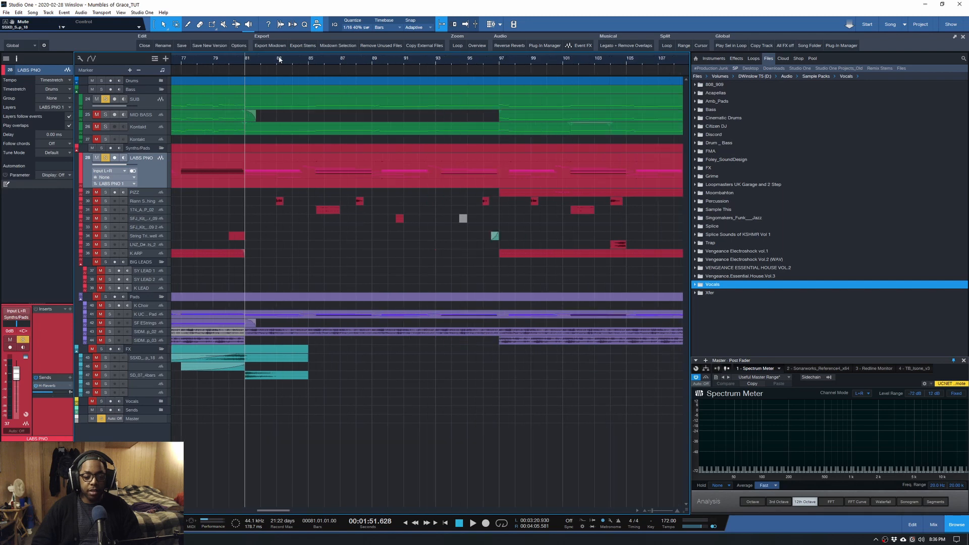
{"action": "scroll", "coordinate": [280, 59], "scroll_direction": "down", "scroll_amount": 3}
{"action": "scroll", "coordinate": [465, 59], "scroll_direction": "up", "scroll_amount": 2}
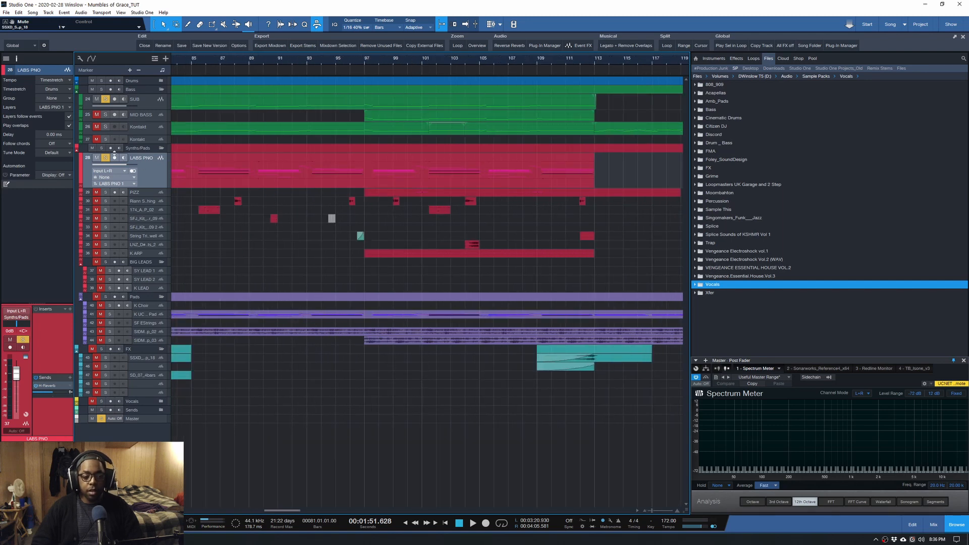
{"action": "left_click", "coordinate": [106, 158], "text": "ctrl"}
{"action": "left_click", "coordinate": [408, 59]}
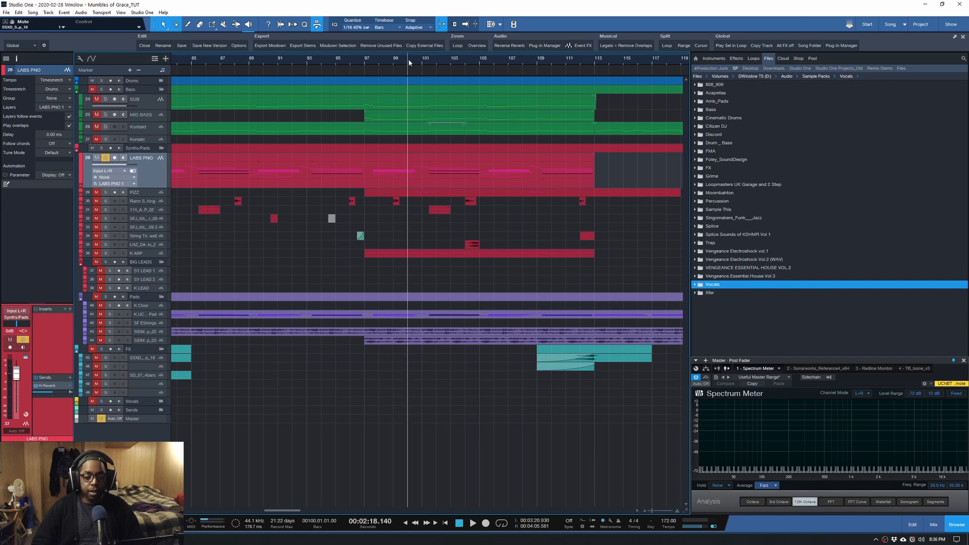
{"action": "key", "text": "space"}
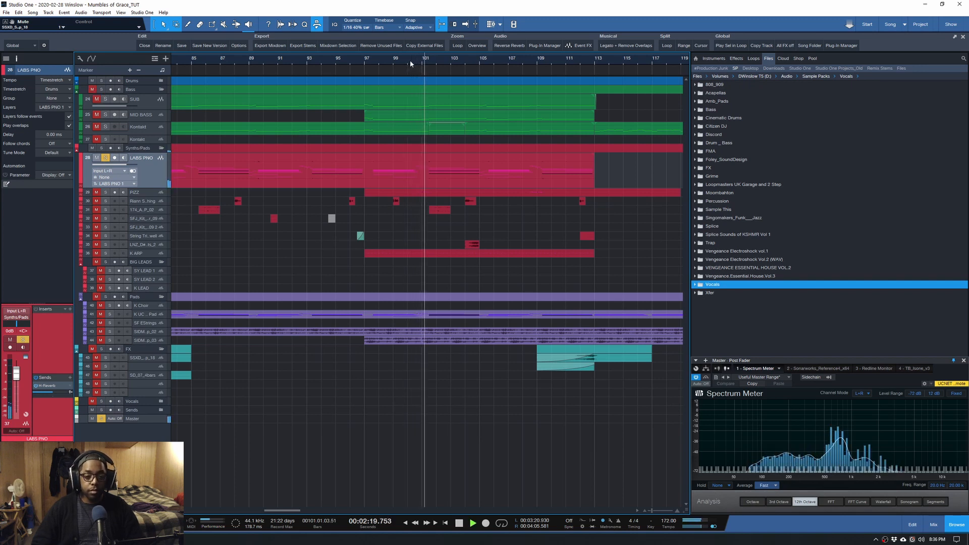
{"action": "key", "text": "space"}
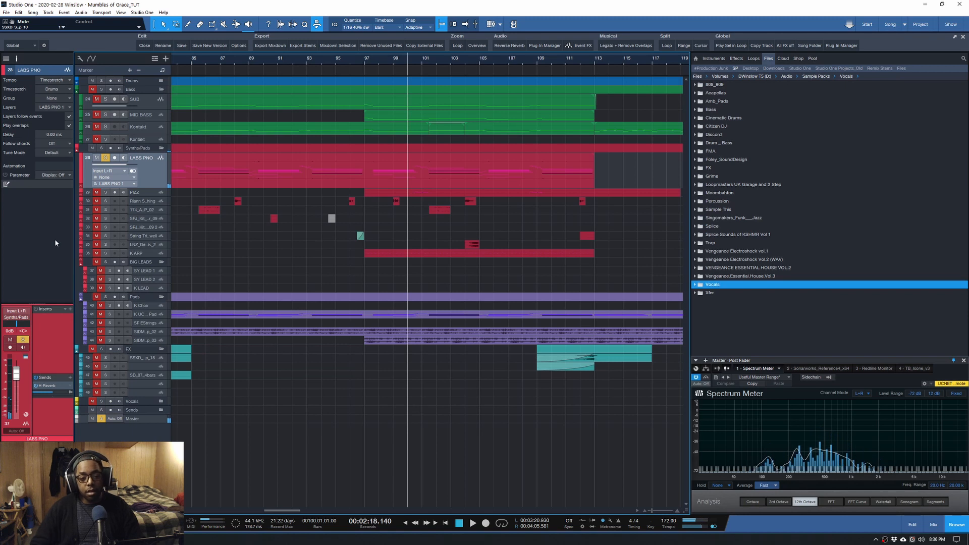
Solo the PIZZ track together with LABS PNO and listen to the layered parts twice from bar 100.
{"action": "left_click", "coordinate": [105, 192]}
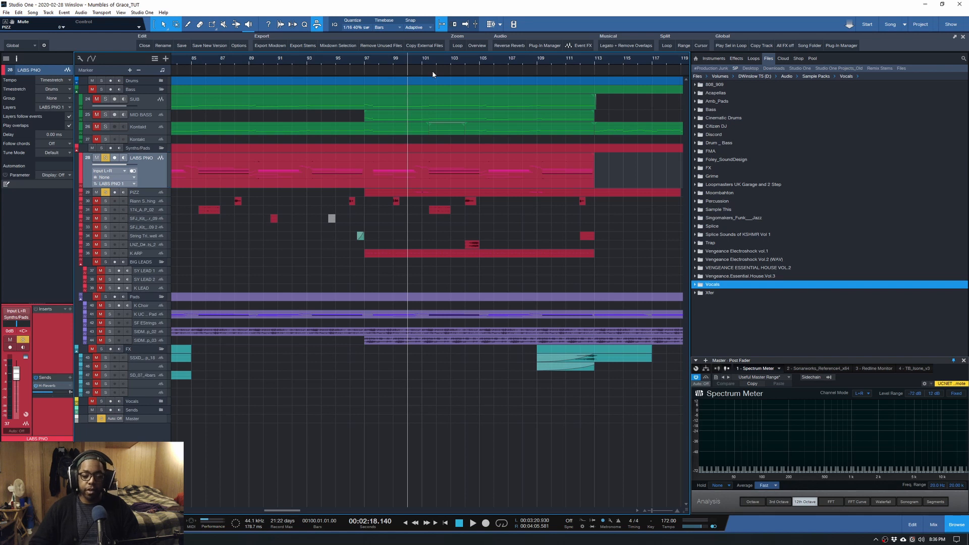
{"action": "key", "text": "space"}
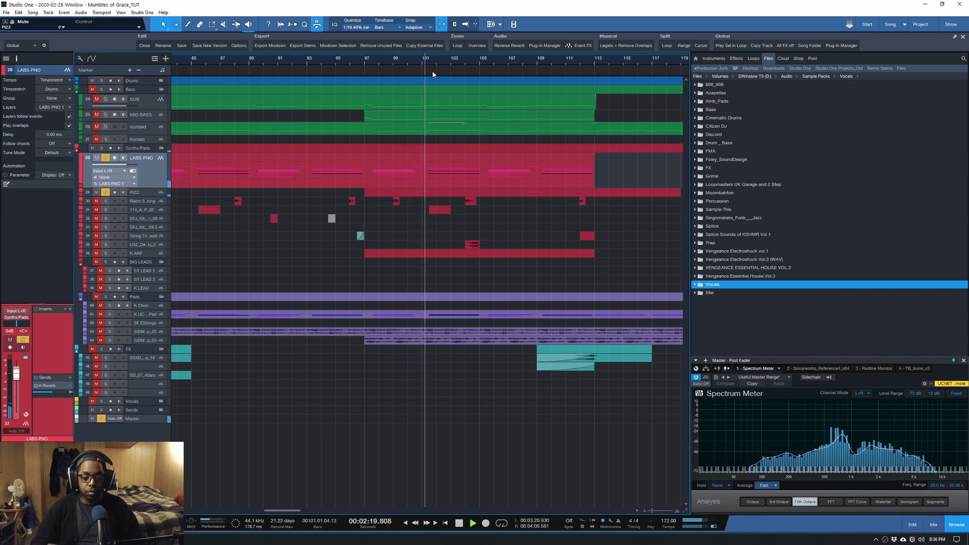
{"action": "key", "text": "space"}
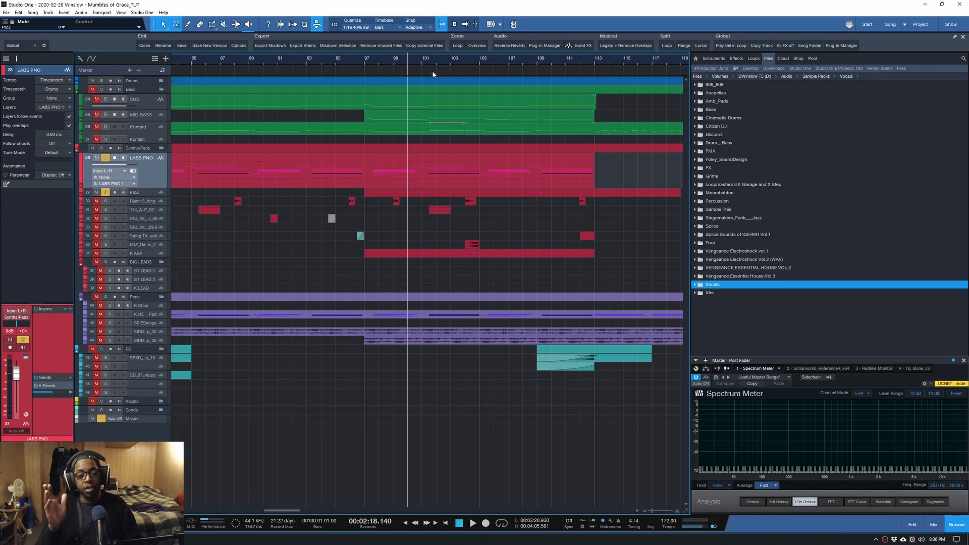
{"action": "key", "text": "space"}
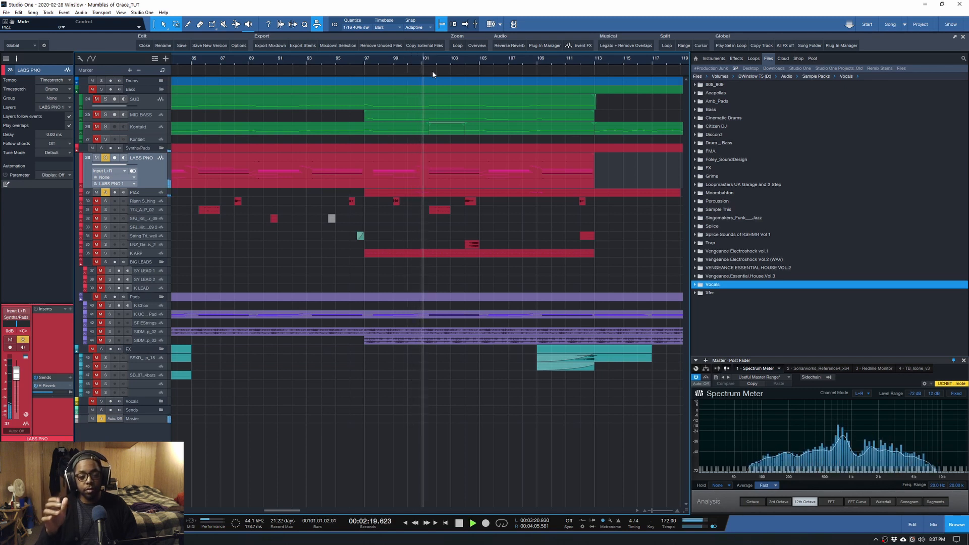
{"action": "key", "text": "space"}
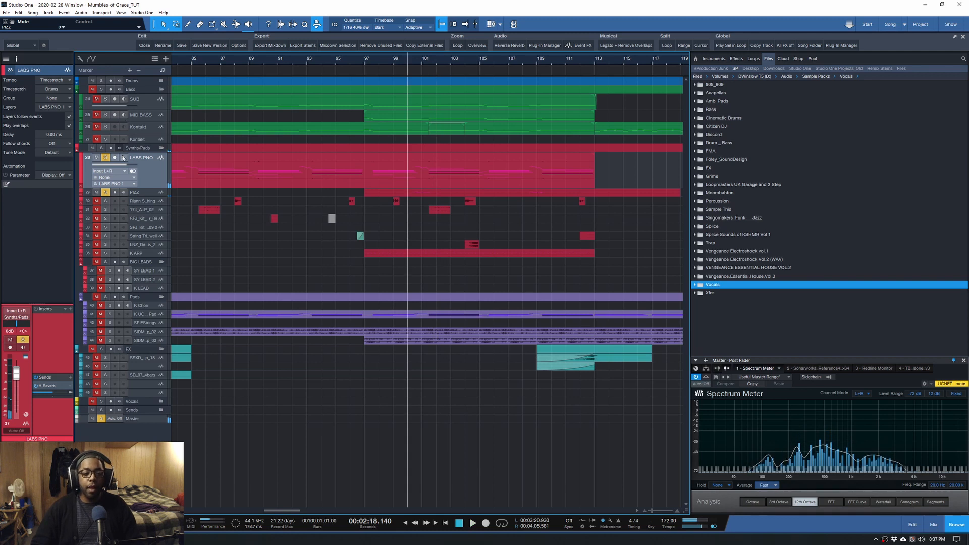
Transform the rendered PIZZ audio track back to an instrument track.
{"action": "left_click", "coordinate": [146, 193]}
{"action": "right_click", "coordinate": [145, 194]}
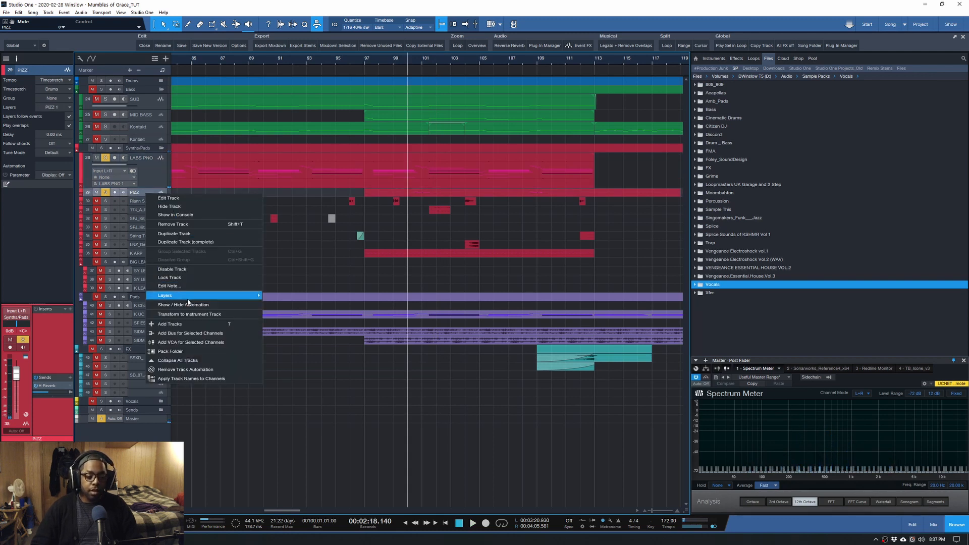
{"action": "left_click", "coordinate": [188, 316]}
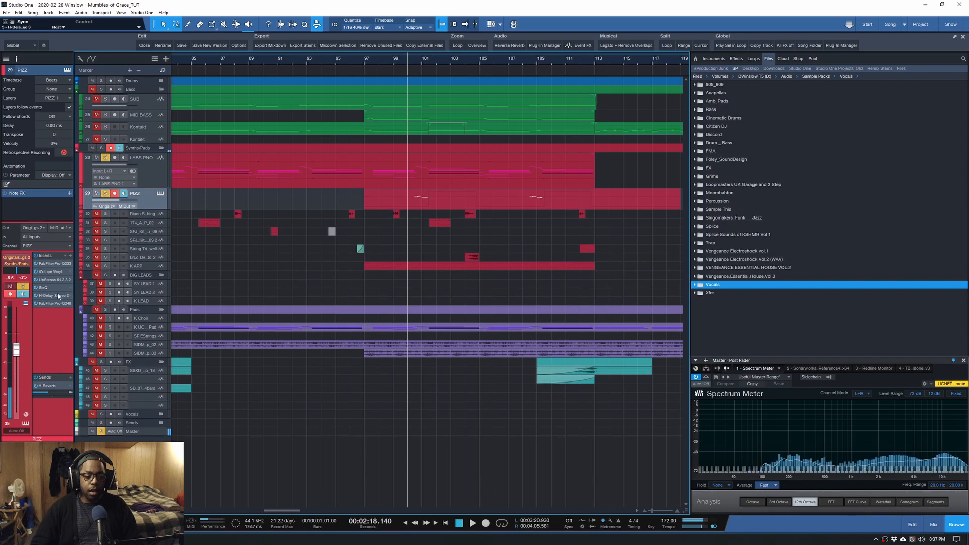
Set the Dust amount to 0% in the iZotope Vinyl insert on the PIZZ track and close the plug-in window.
{"action": "double_click", "coordinate": [52, 273]}
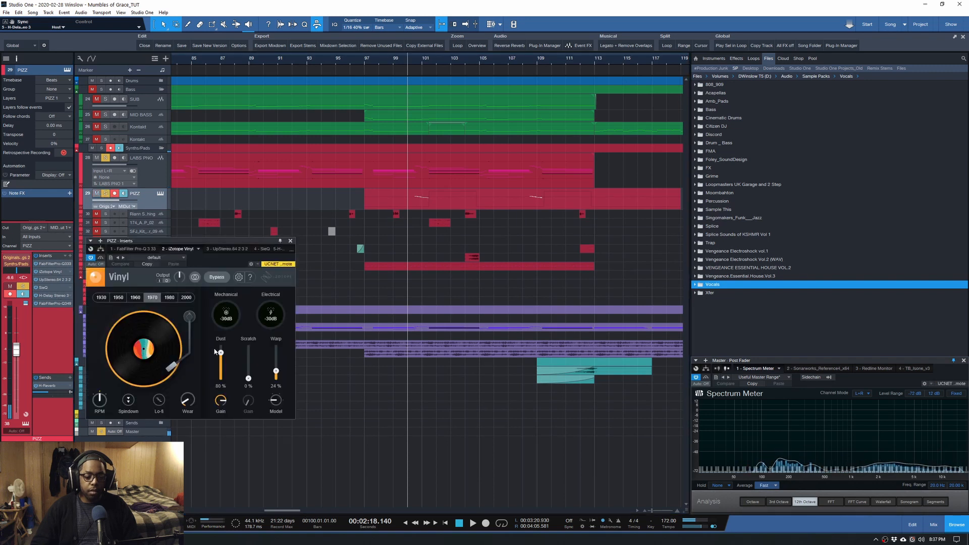
{"action": "left_click_drag", "start_coordinate": [221, 353], "coordinate": [213, 412]}
{"action": "left_click", "coordinate": [290, 241]}
Open the PIZZ part for note editing and add a D4 note at bar 101.3, at the end of the descending run.
{"action": "double_click", "coordinate": [438, 207]}
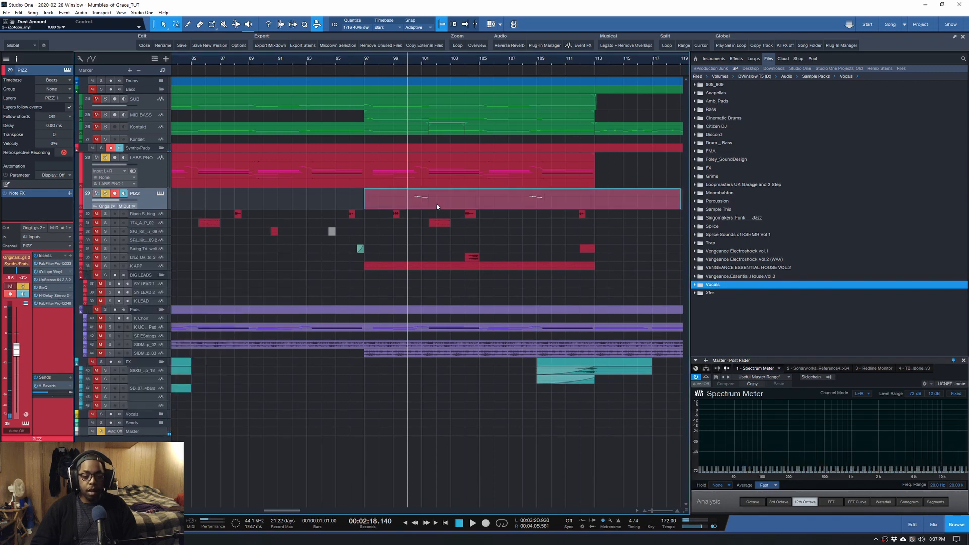
{"action": "scroll", "coordinate": [432, 387], "scroll_direction": "up", "scroll_amount": 5}
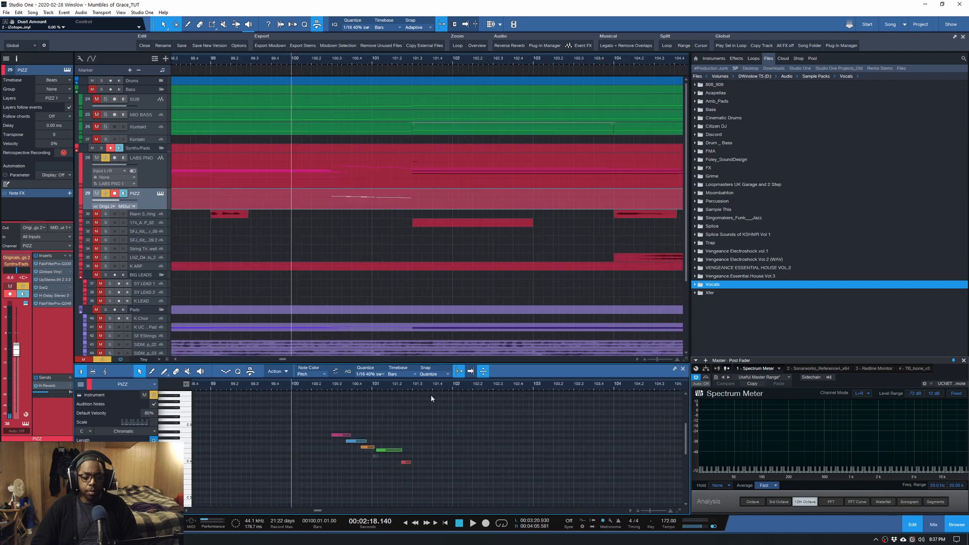
{"action": "left_click", "coordinate": [408, 462]}
{"action": "double_click", "coordinate": [416, 456]}
{"action": "mouse_move", "coordinate": [416, 456]}
{"action": "left_mouse_down"}
{"action": "mouse_move", "coordinate": [446, 459]}
{"action": "mouse_move", "coordinate": [419, 459]}
{"action": "left_mouse_up"}
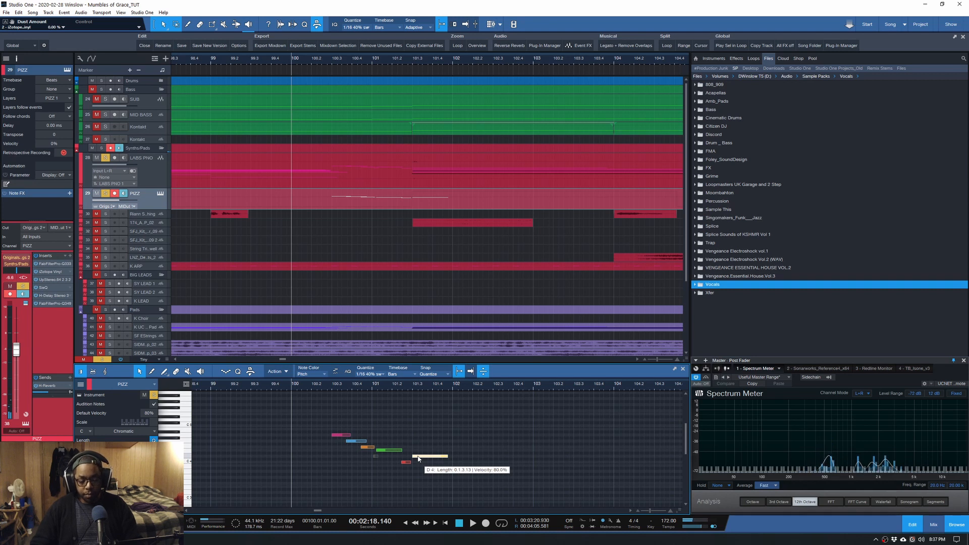
Mute the added D4 note and listen to the PIZZ and LABS PNO layers from bar 100.
{"action": "left_click", "coordinate": [389, 423]}
{"action": "key", "text": "space"}
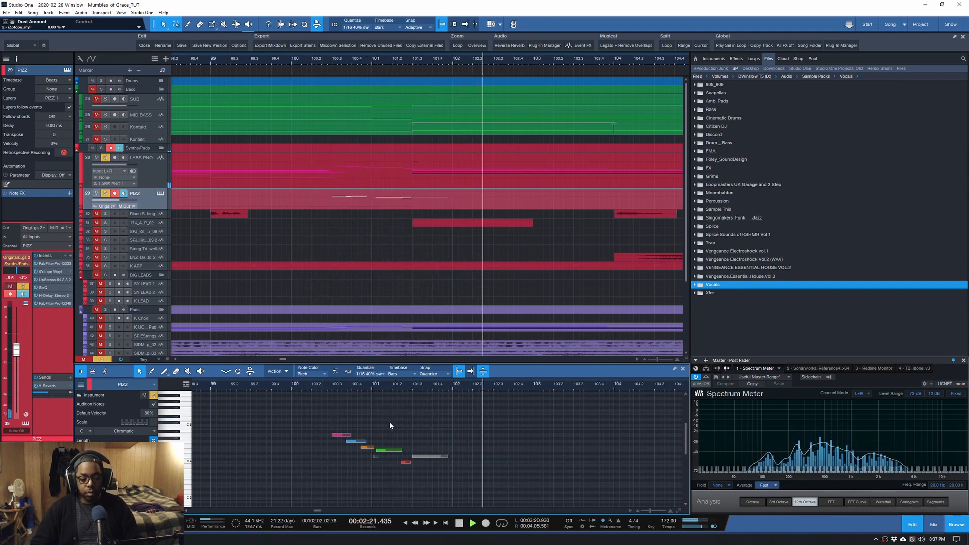
{"action": "key", "text": "space"}
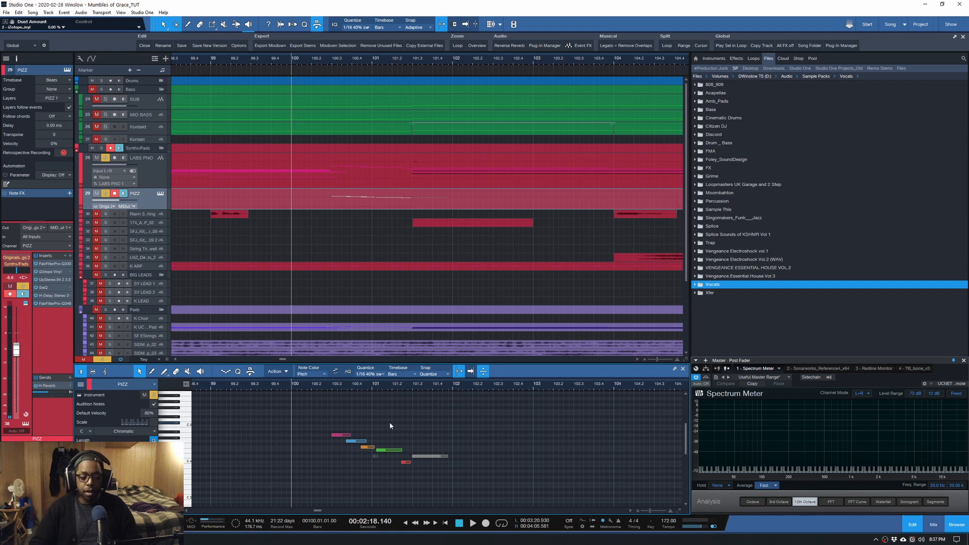
Unmute the D4 note at the end of the PIZZ run and listen to the phrase with it from bar 100.
{"action": "key", "text": "space"}
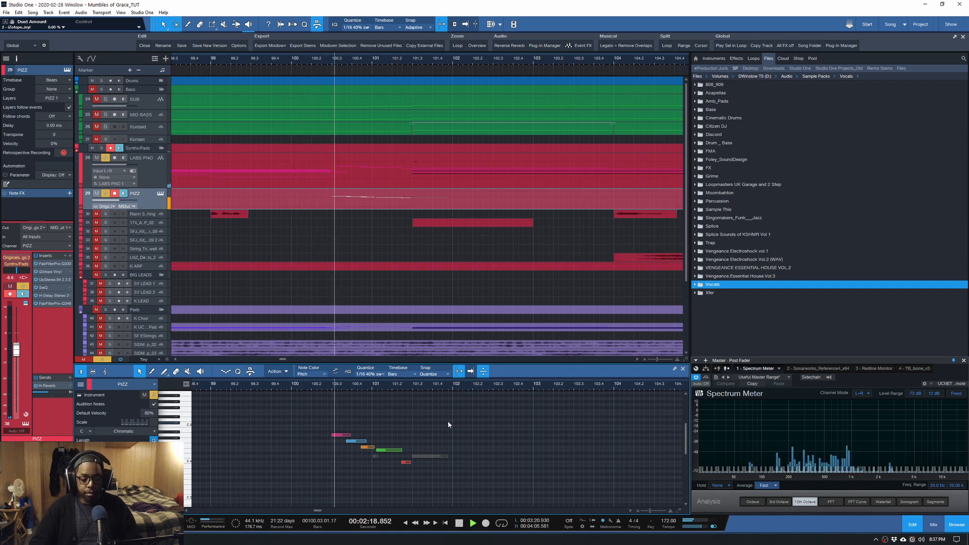
{"action": "left_click", "coordinate": [422, 456]}
{"action": "key", "text": "space"}
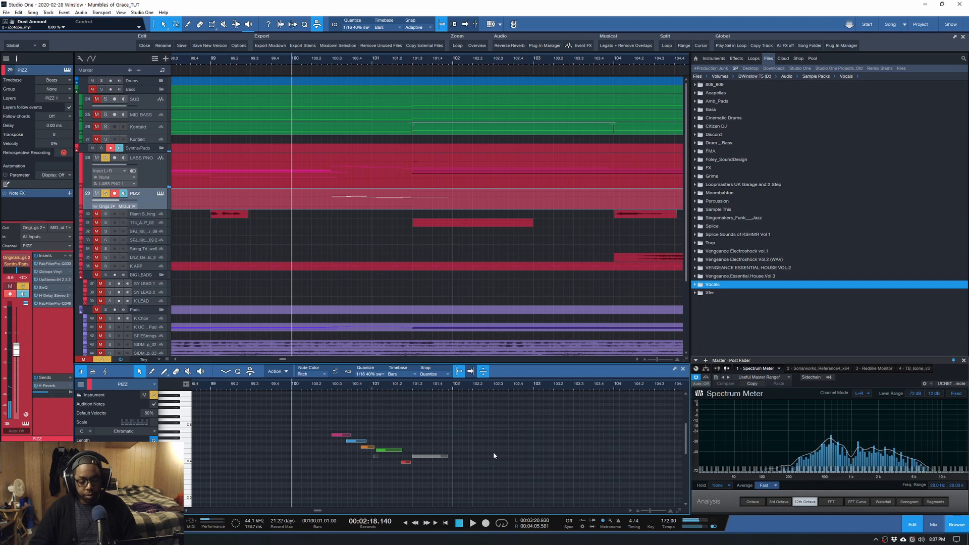
{"action": "key", "text": "space"}
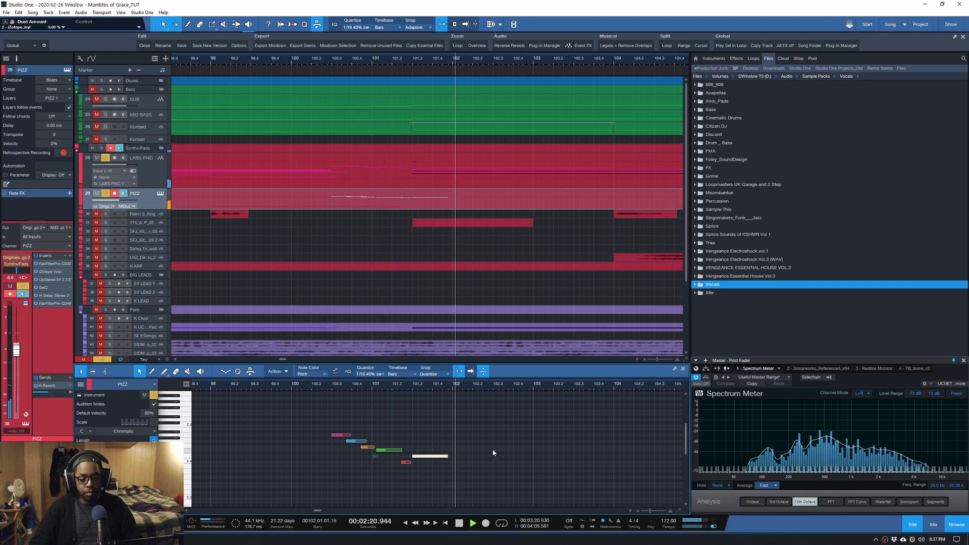
{"action": "key", "text": "space"}
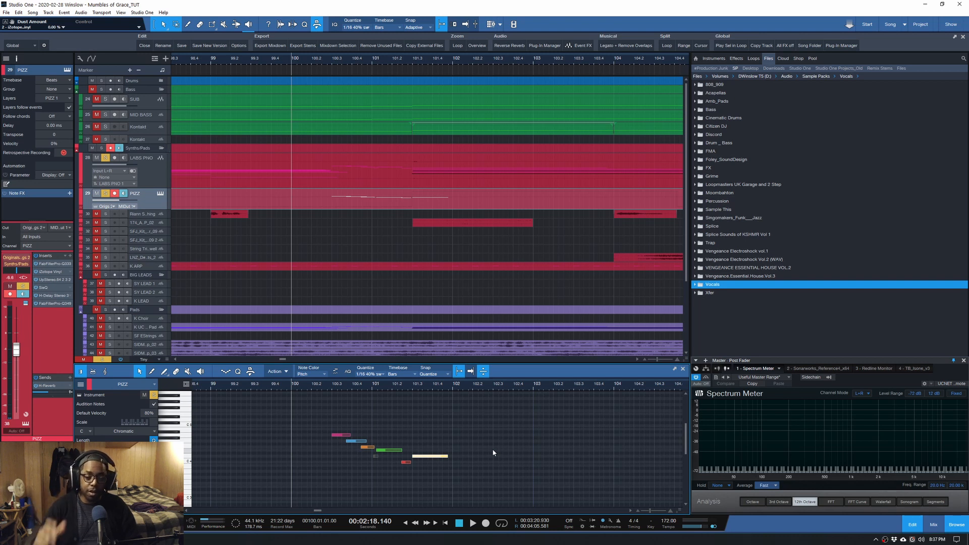
Mute the D4 note again and replay the PIZZ phrase from bar 100 without it.
{"action": "key", "text": "shift+m"}
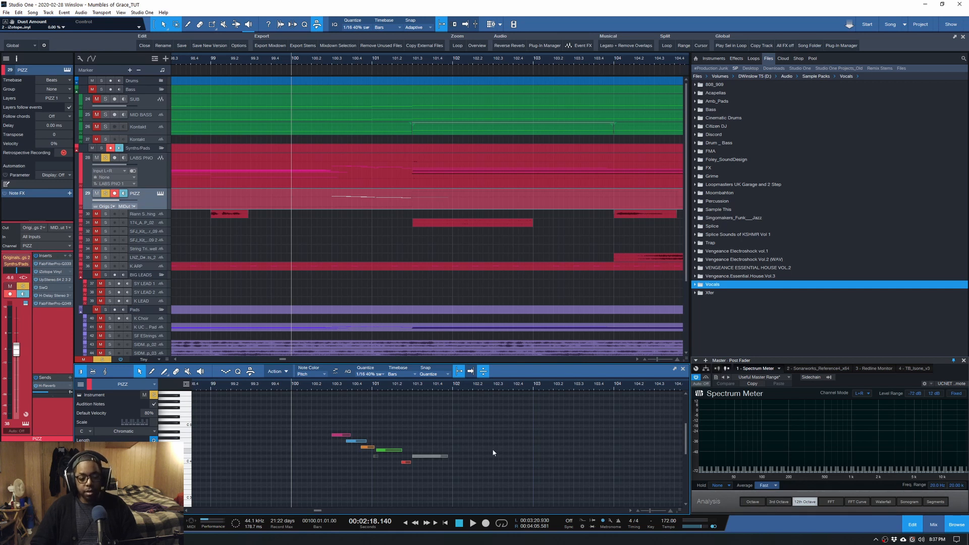
{"action": "key", "text": "space"}
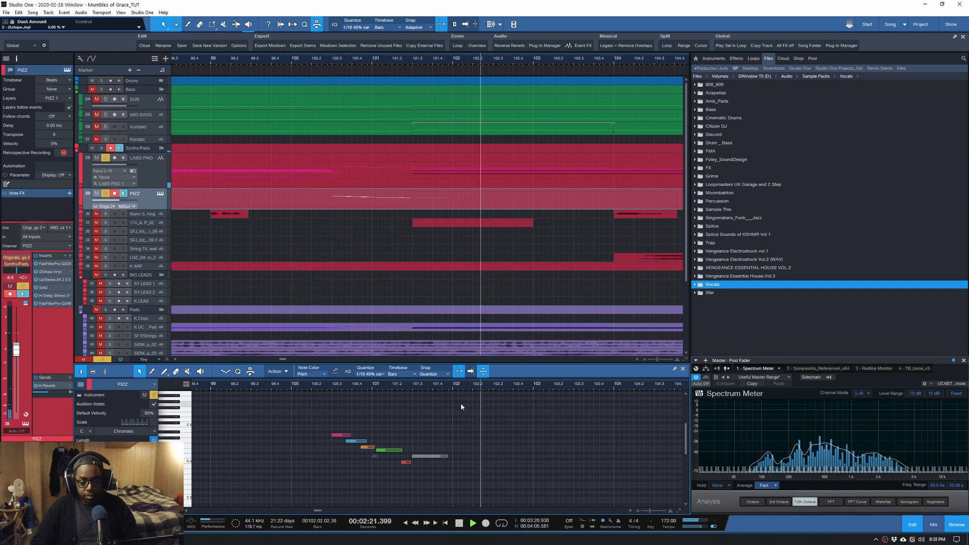
{"action": "key", "text": "space"}
Enlarge track 30, the piano sample track below PIZZ, so its clips are easier to see across the arrangement.
{"action": "scroll", "coordinate": [495, 388], "scroll_direction": "down", "scroll_amount": 3}
{"action": "scroll", "coordinate": [495, 388], "scroll_direction": "down", "scroll_amount": 2}
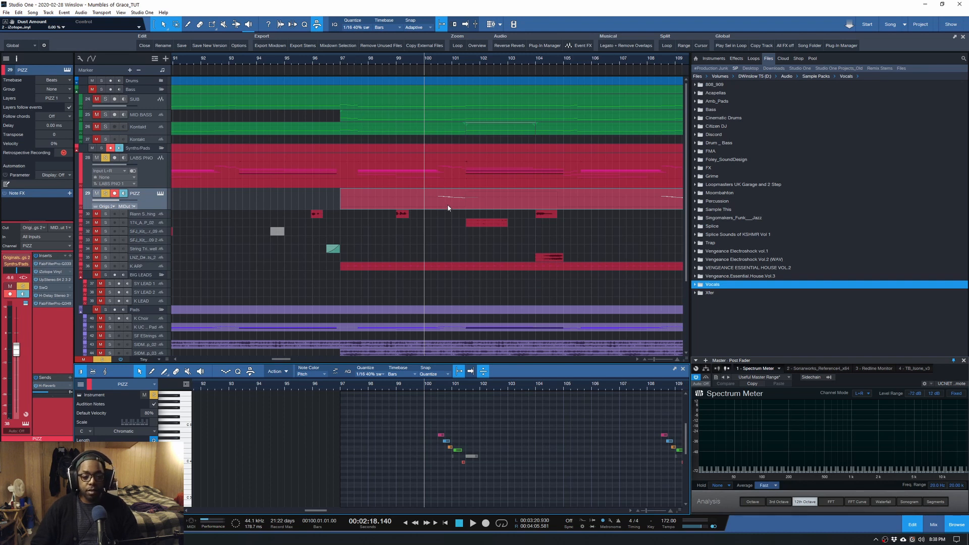
{"action": "left_click_drag", "start_coordinate": [153, 219], "coordinate": [152, 226]}
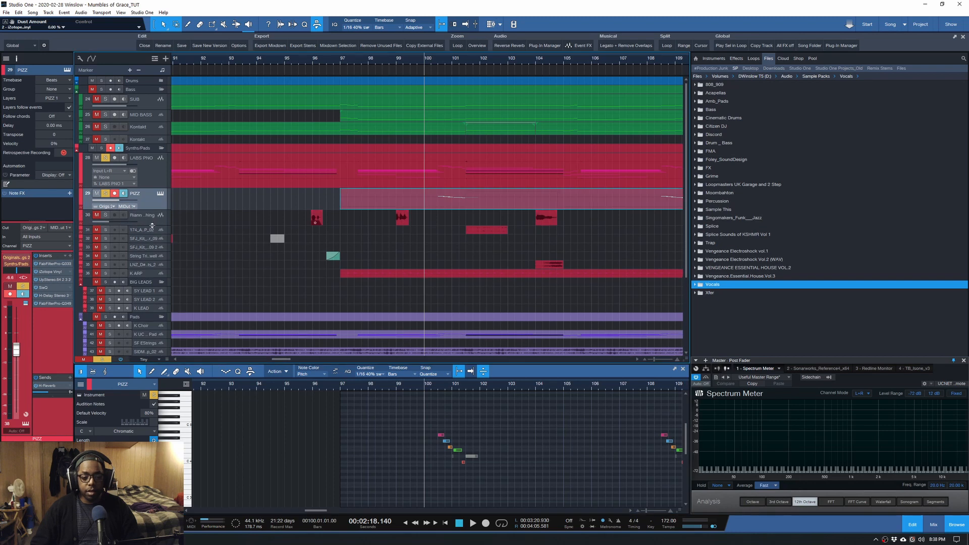
{"action": "scroll", "coordinate": [401, 60], "scroll_direction": "down", "scroll_amount": 3}
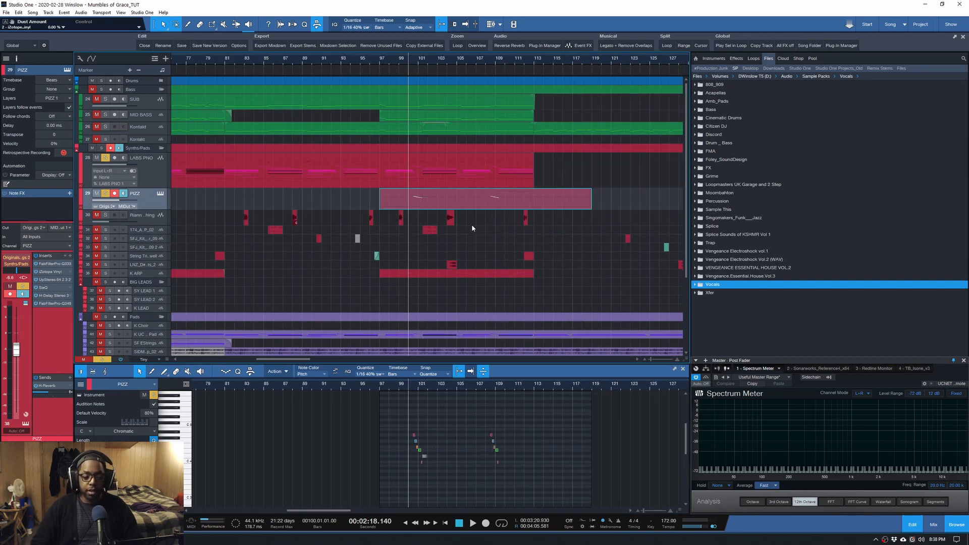
{"action": "scroll", "coordinate": [401, 62], "scroll_direction": "up", "scroll_amount": 2}
Solo only the piano sample track (track 30) and listen to its clip at bar 99.
{"action": "left_click", "coordinate": [395, 59]}
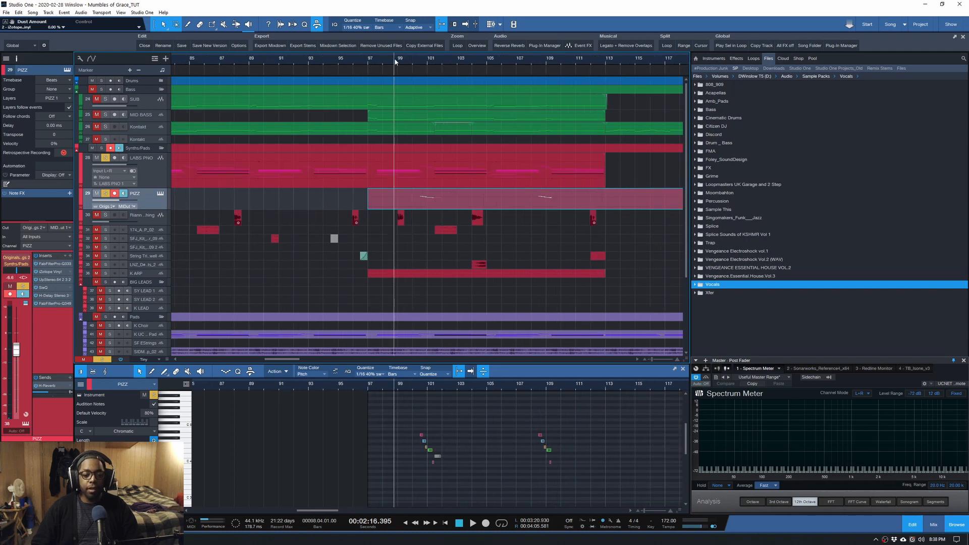
{"action": "left_click", "coordinate": [398, 59]}
{"action": "left_click", "coordinate": [105, 216]}
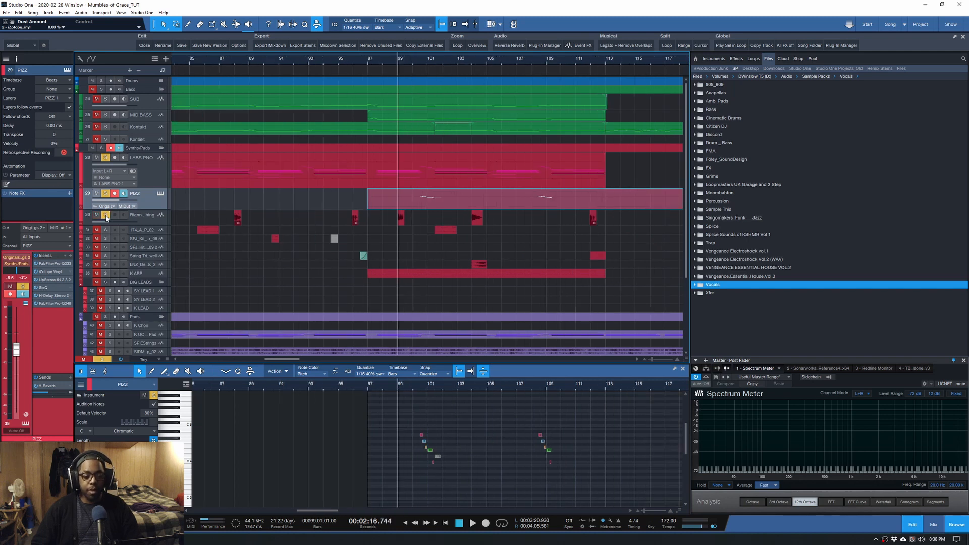
{"action": "left_click", "coordinate": [186, 216]}
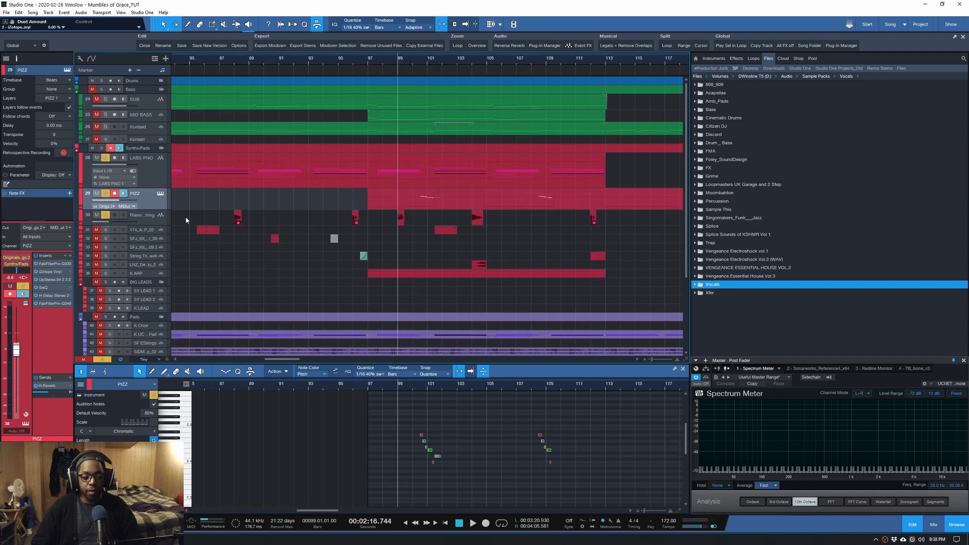
{"action": "left_click", "coordinate": [106, 216], "text": "alt"}
{"action": "key", "text": "space"}
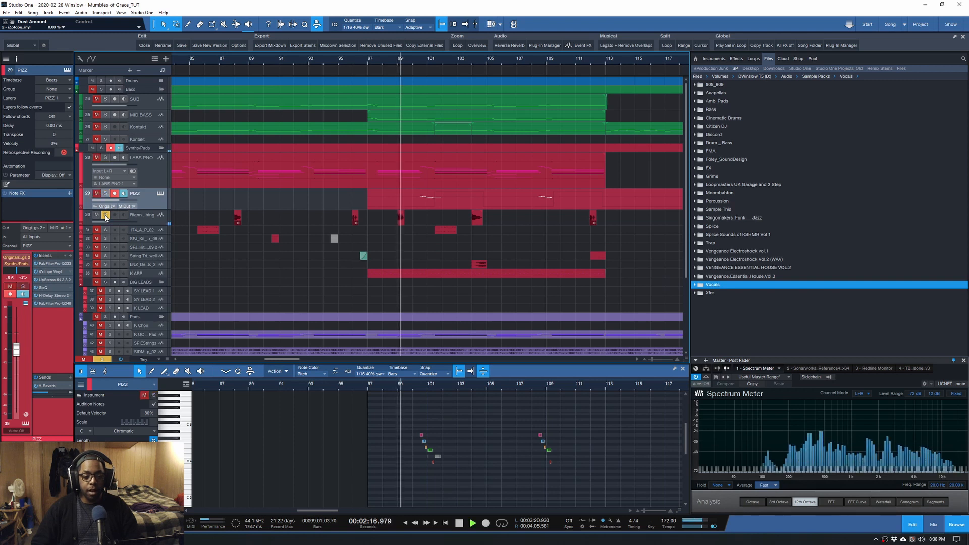
{"action": "key", "text": "space"}
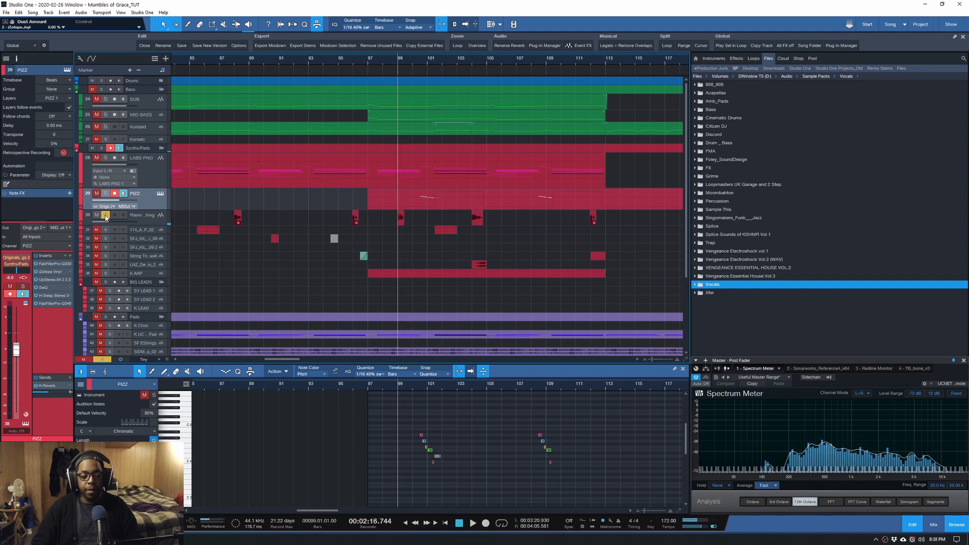
Solo only the LABS PNO track and listen to it from bar 99, then from about bar 97.3.
{"action": "left_click", "coordinate": [106, 157]}
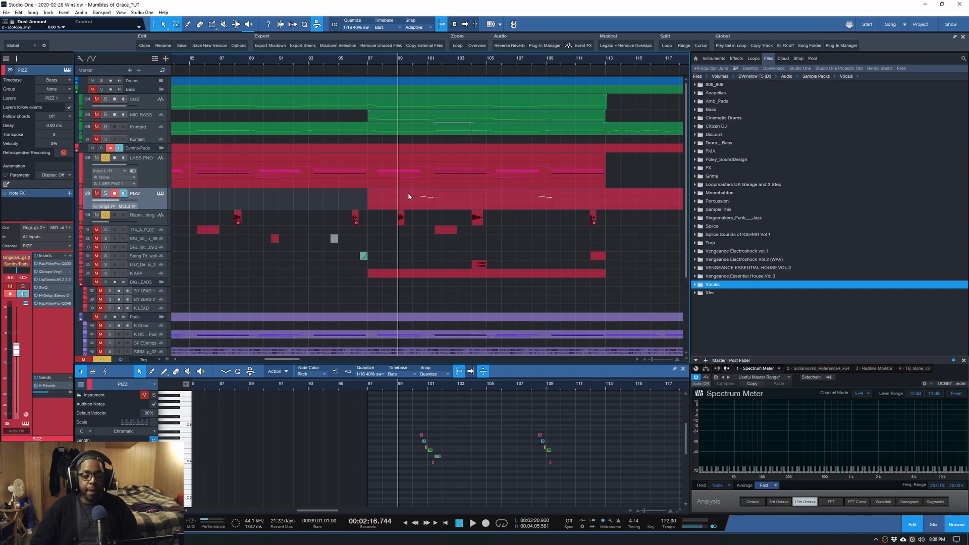
{"action": "scroll", "coordinate": [403, 63], "scroll_direction": "up", "scroll_amount": 3}
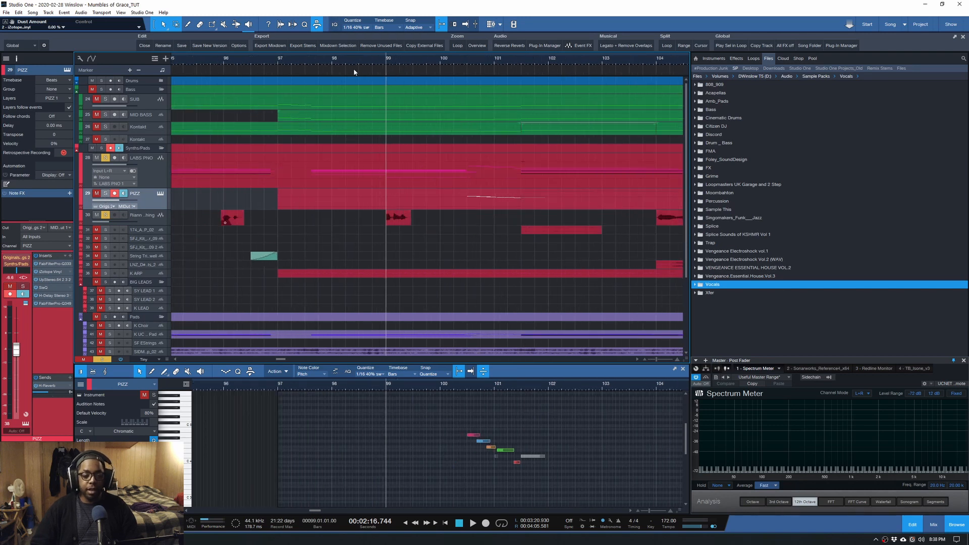
{"action": "left_click", "coordinate": [105, 159], "text": "alt"}
{"action": "key", "text": "space"}
{"action": "key", "text": "space"}
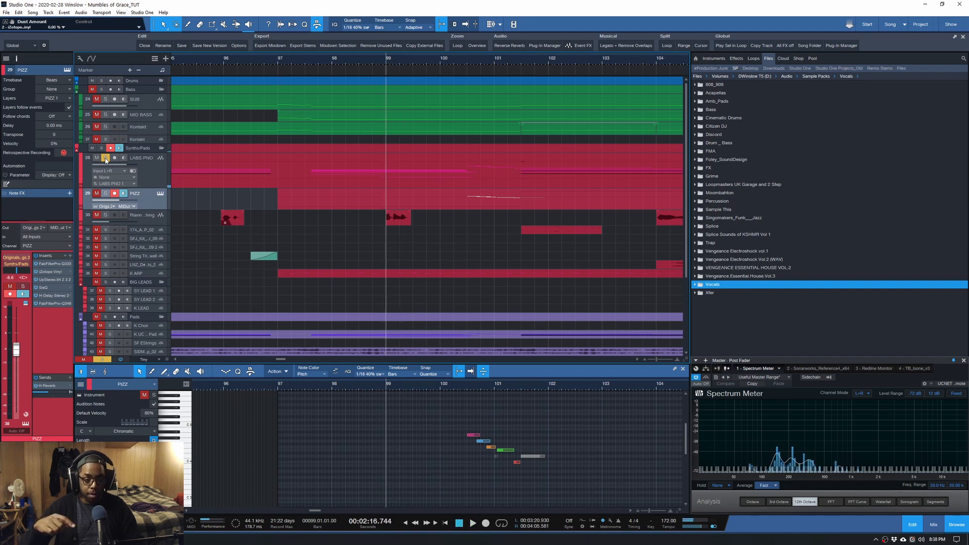
{"action": "left_click", "coordinate": [303, 64]}
{"action": "key", "text": "space"}
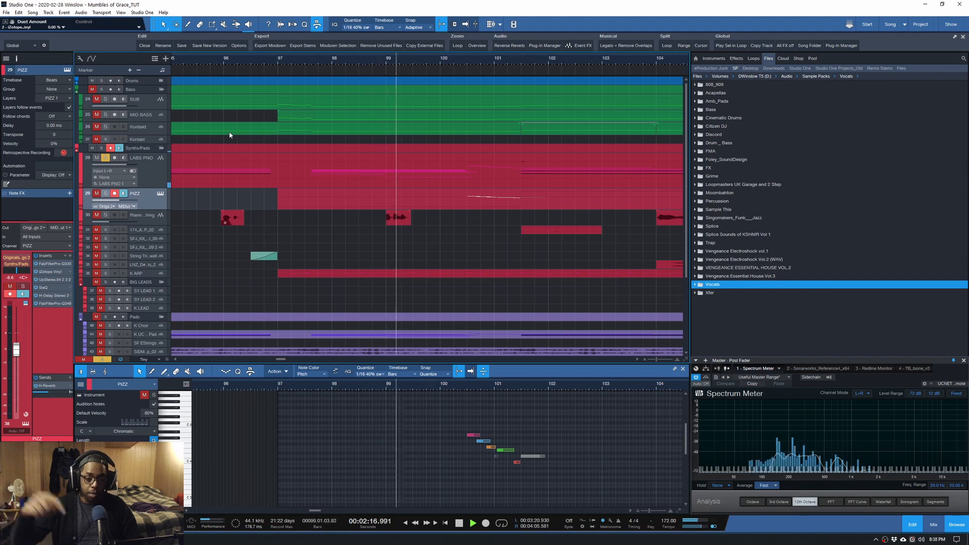
{"action": "key", "text": "space"}
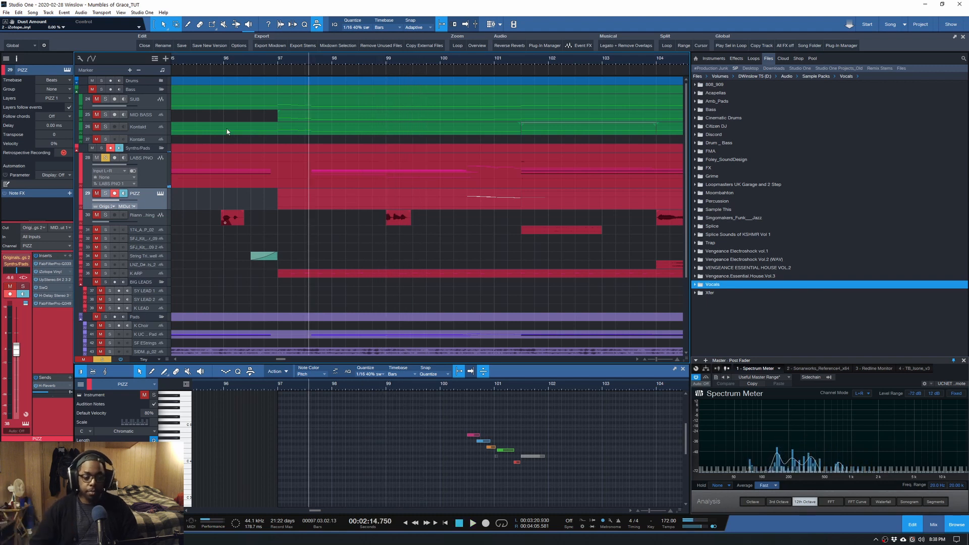
Solo the PIZZ track together with LABS PNO and listen to both from about bar 97.3.
{"action": "left_click", "coordinate": [105, 193]}
{"action": "left_click", "coordinate": [97, 193]}
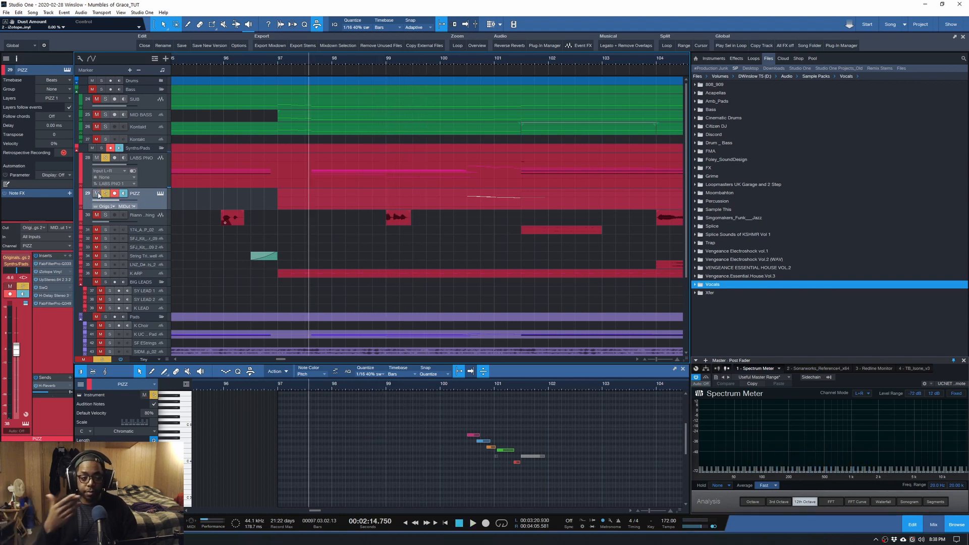
{"action": "key", "text": "space"}
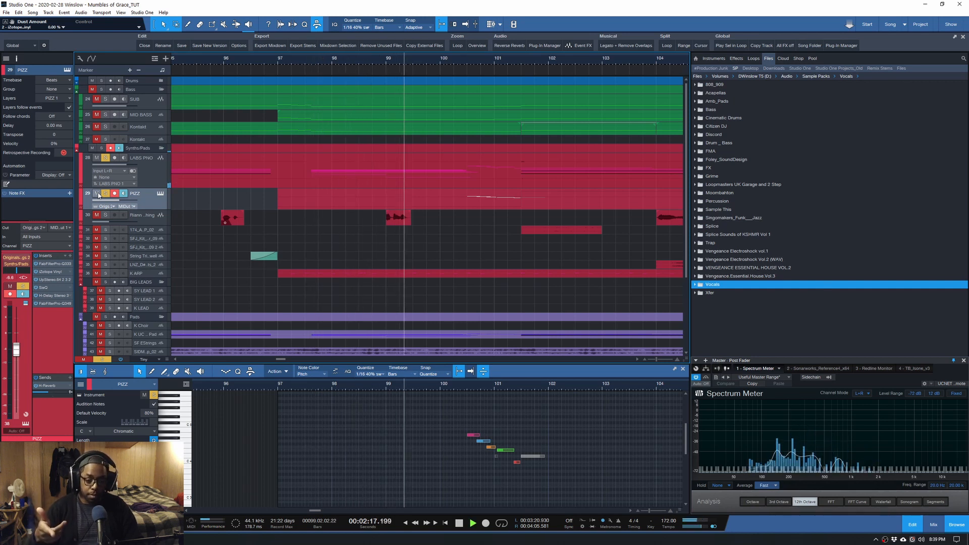
{"action": "key", "text": "space"}
Add the piano sample track (track 30) to the soloed LABS PNO and PIZZ and listen to all three layers from about bar 97.3.
{"action": "left_click", "coordinate": [105, 215]}
{"action": "key", "text": "space"}
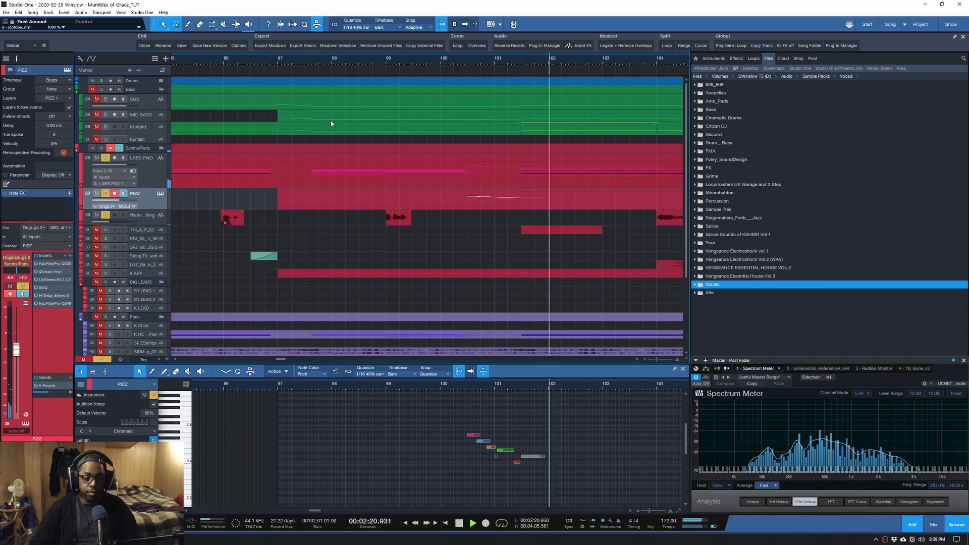
{"action": "key", "text": "space"}
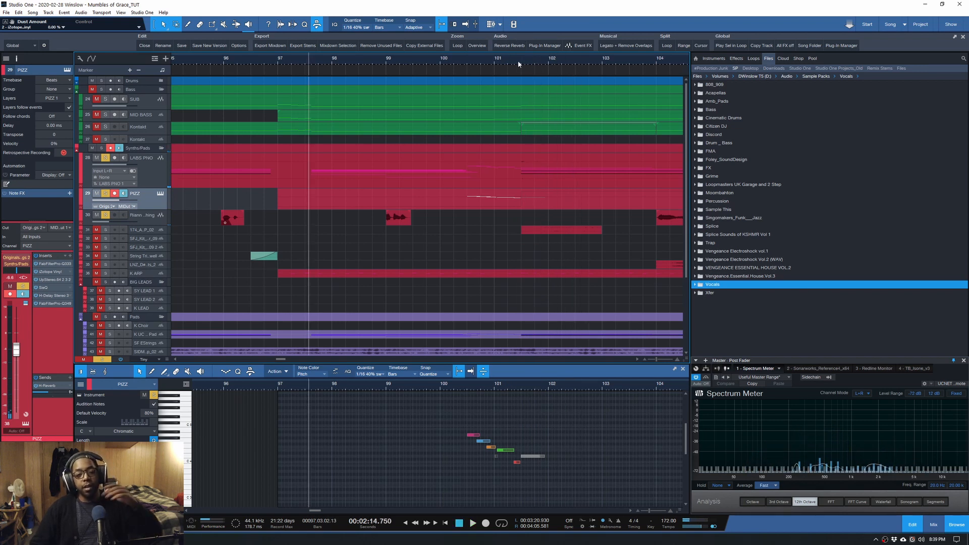
Place the playhead at the end of the PIZZ run at bar 101.3 and back at its start at bar 100.3.
{"action": "left_click", "coordinate": [522, 65]}
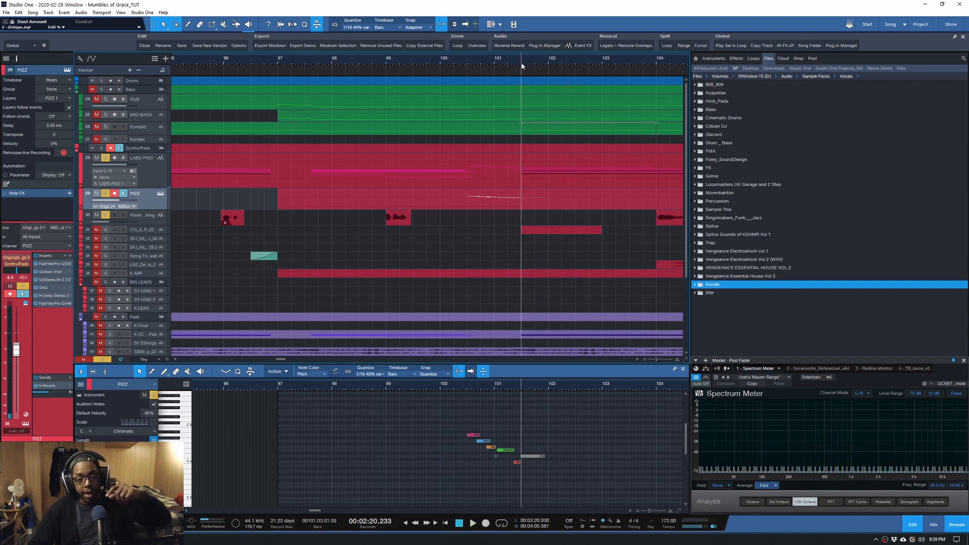
{"action": "left_click", "coordinate": [505, 66]}
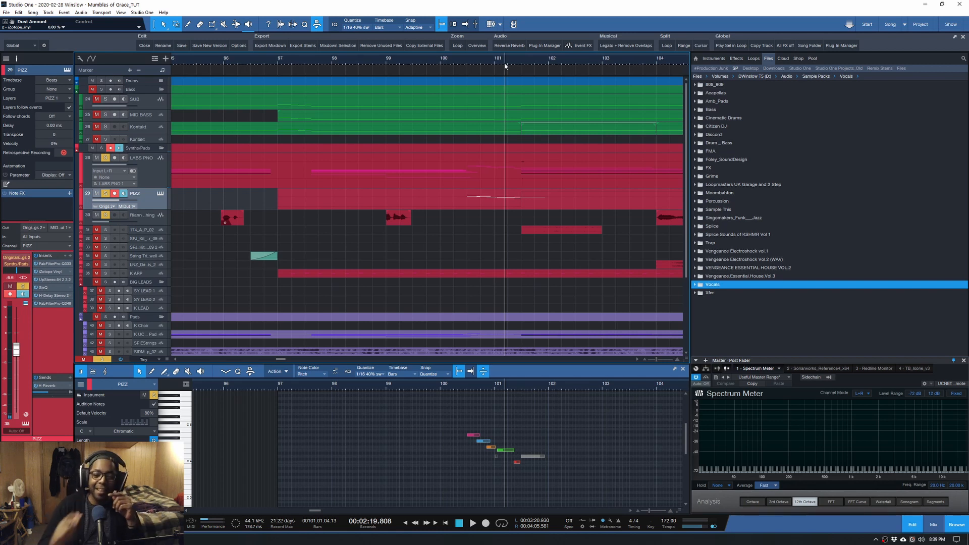
{"action": "left_click", "coordinate": [473, 61]}
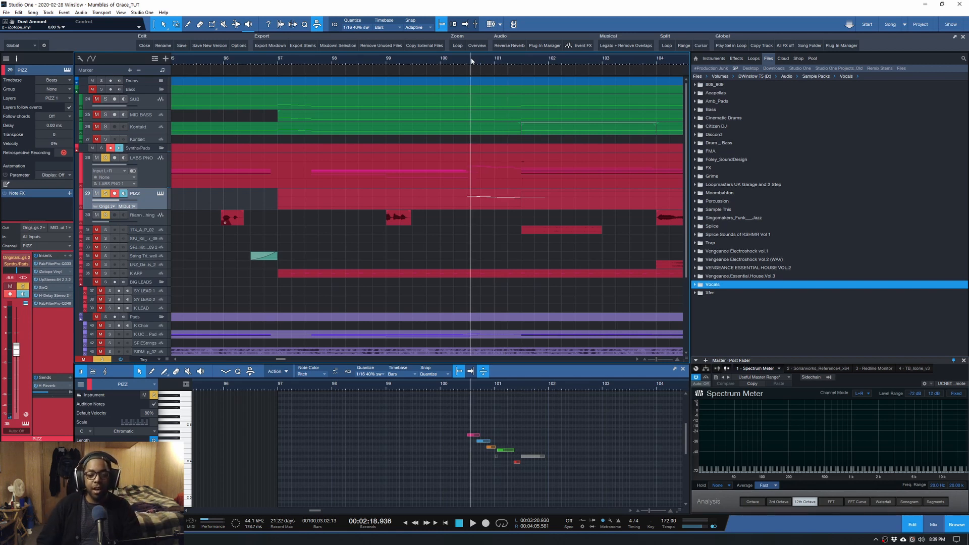
{"action": "scroll", "coordinate": [534, 60], "scroll_direction": "up", "scroll_amount": 2}
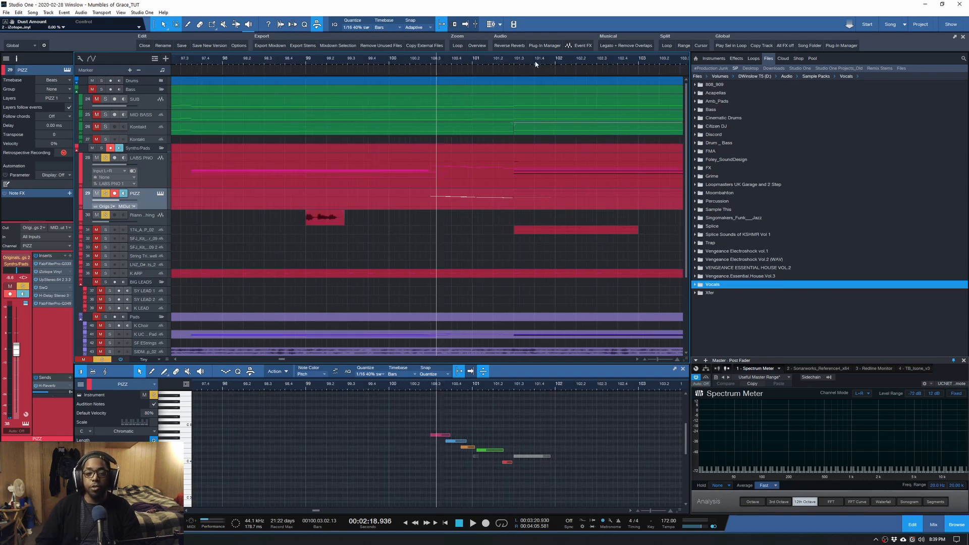
Solo and enlarge track 31 (174_A..P_02) alongside the soloed layers, with the playhead just before its clip at bar 101.3.
{"action": "left_click", "coordinate": [96, 229]}
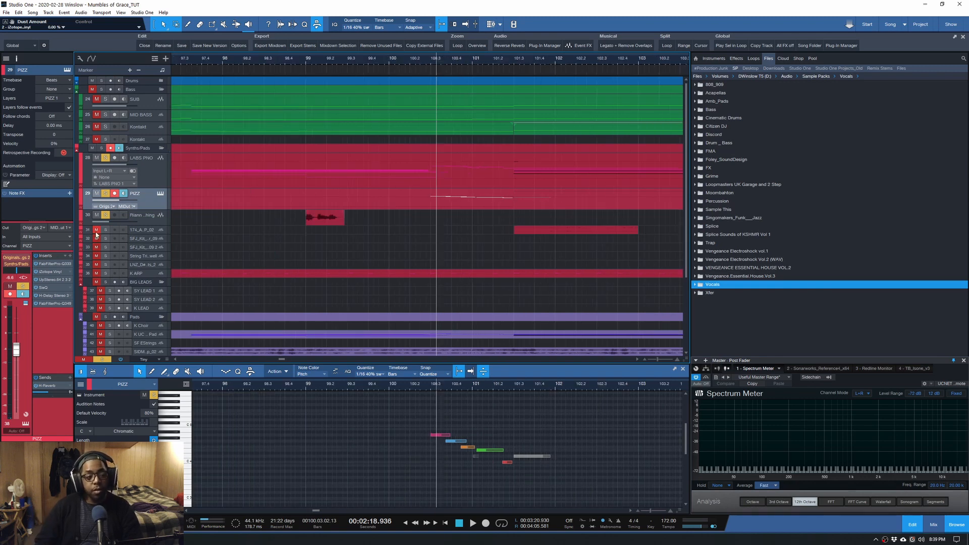
{"action": "left_click", "coordinate": [106, 229]}
{"action": "left_click_drag", "start_coordinate": [148, 233], "coordinate": [143, 244]}
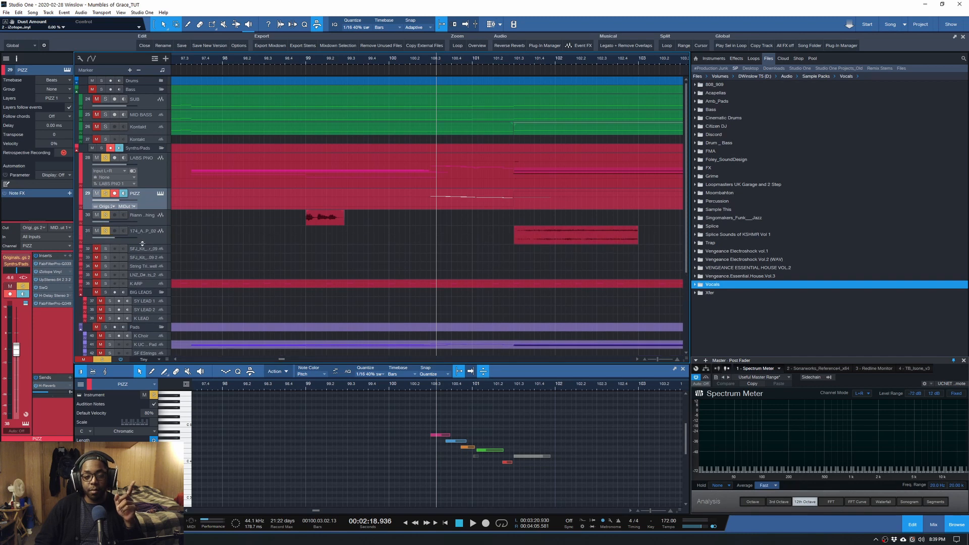
{"action": "left_click", "coordinate": [509, 59]}
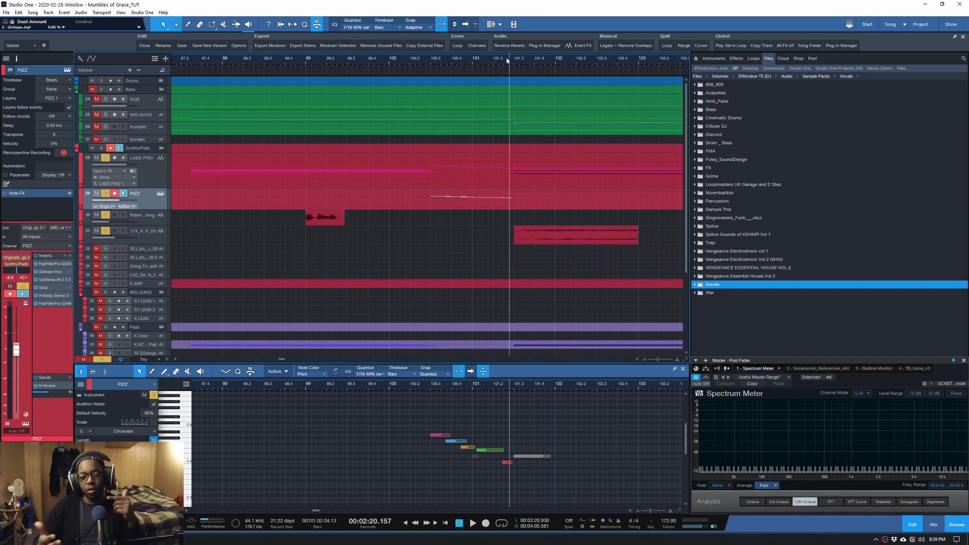
Select track 31 (174_A..P_02) and listen to its clip with the soloed layers from about bar 101.3.
{"action": "scroll", "coordinate": [498, 62], "scroll_direction": "down", "scroll_amount": 5}
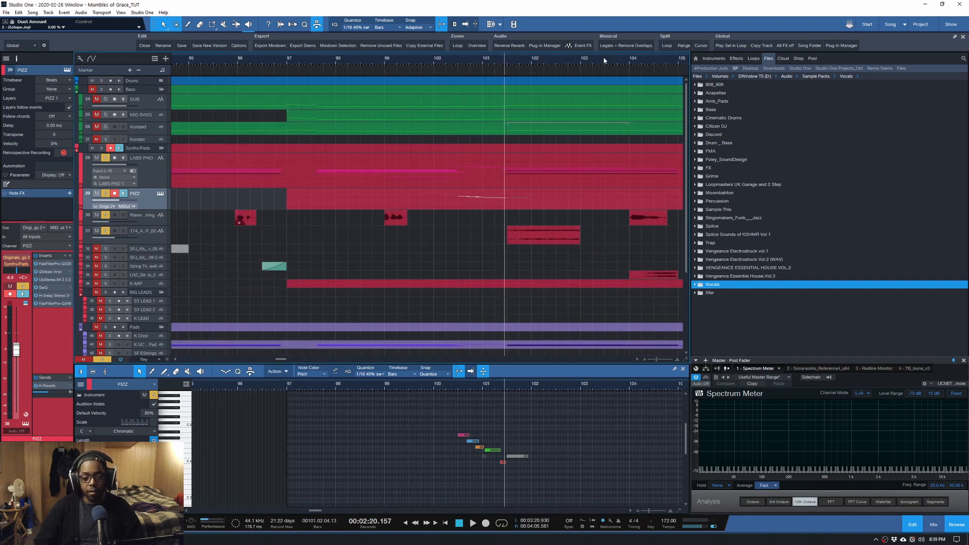
{"action": "scroll", "coordinate": [626, 62], "scroll_direction": "up", "scroll_amount": 4}
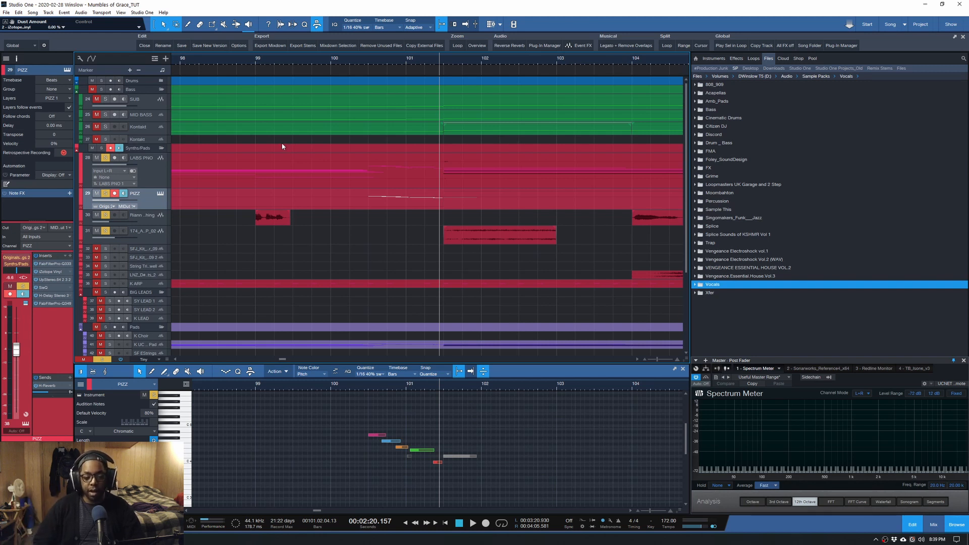
{"action": "left_click", "coordinate": [149, 239]}
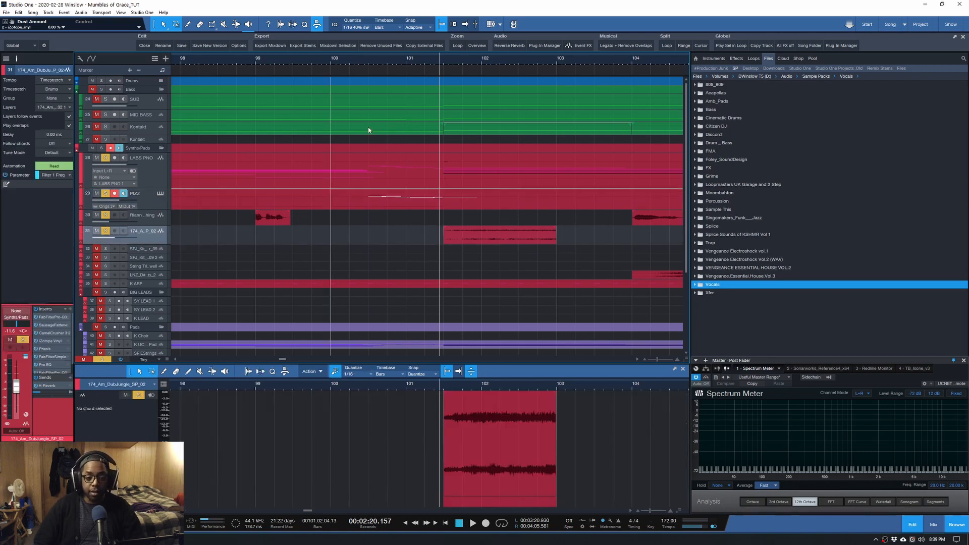
{"action": "left_click", "coordinate": [442, 61]}
{"action": "key", "text": "space"}
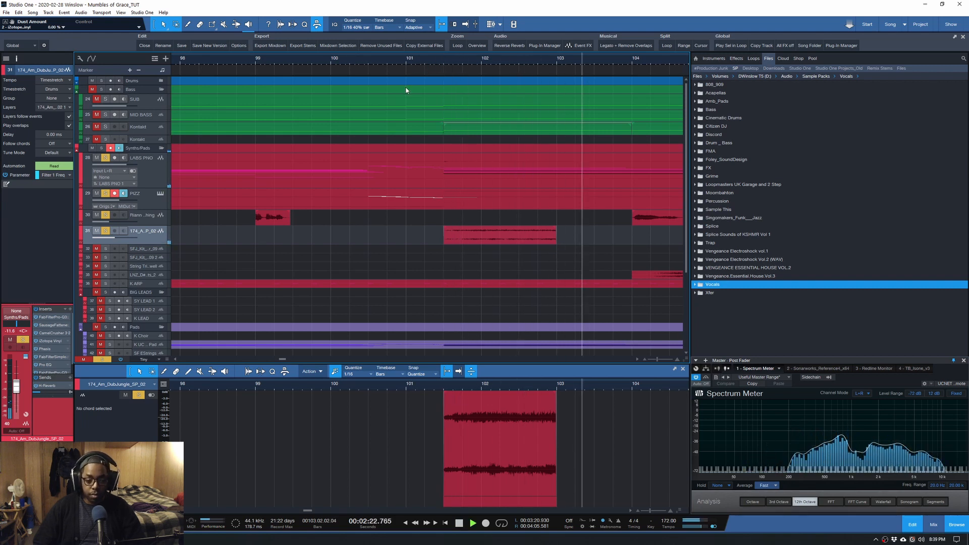
{"action": "key", "text": "space"}
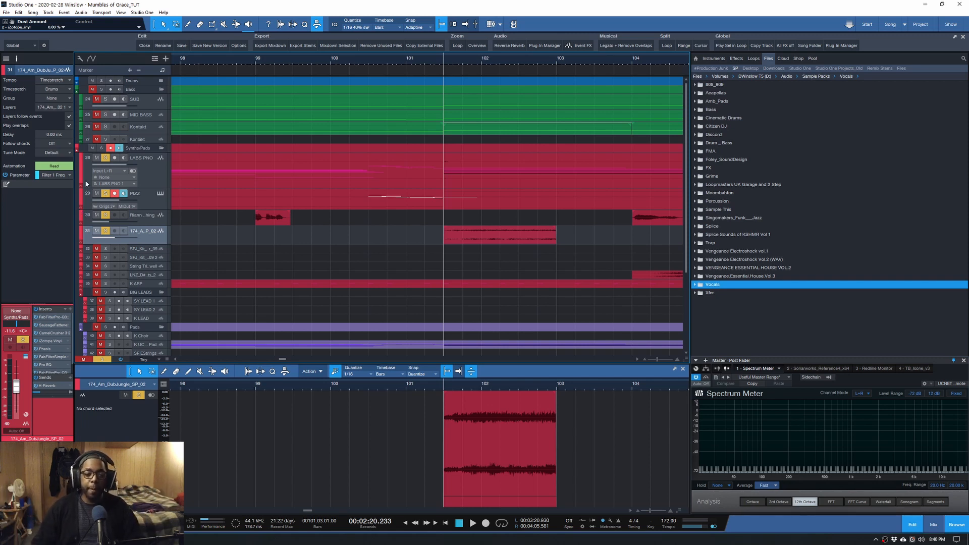
Narrow the solo to the LABS PNO track alone and listen to it from bar 97.
{"action": "left_click", "coordinate": [253, 60]}
{"action": "left_click", "coordinate": [256, 61]}
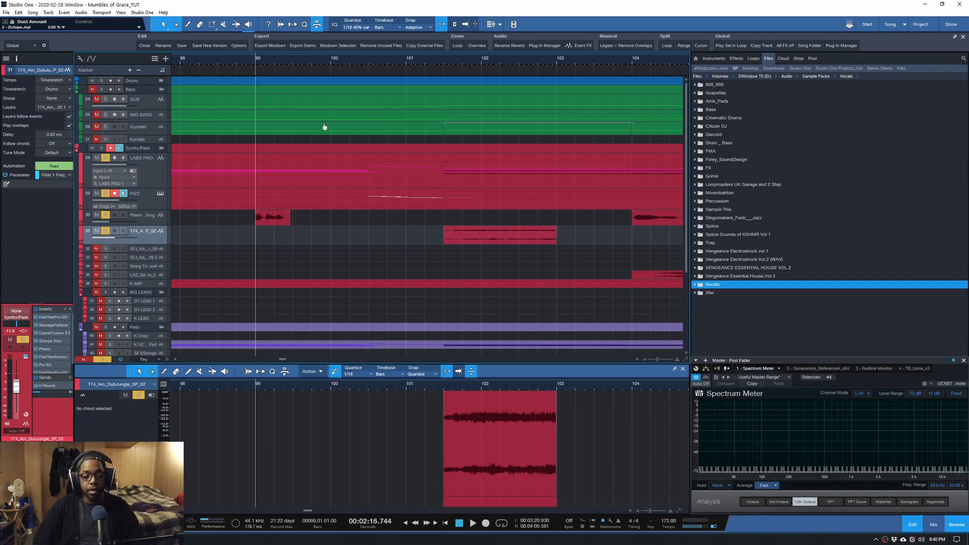
{"action": "scroll", "coordinate": [311, 62], "scroll_direction": "down", "scroll_amount": 3}
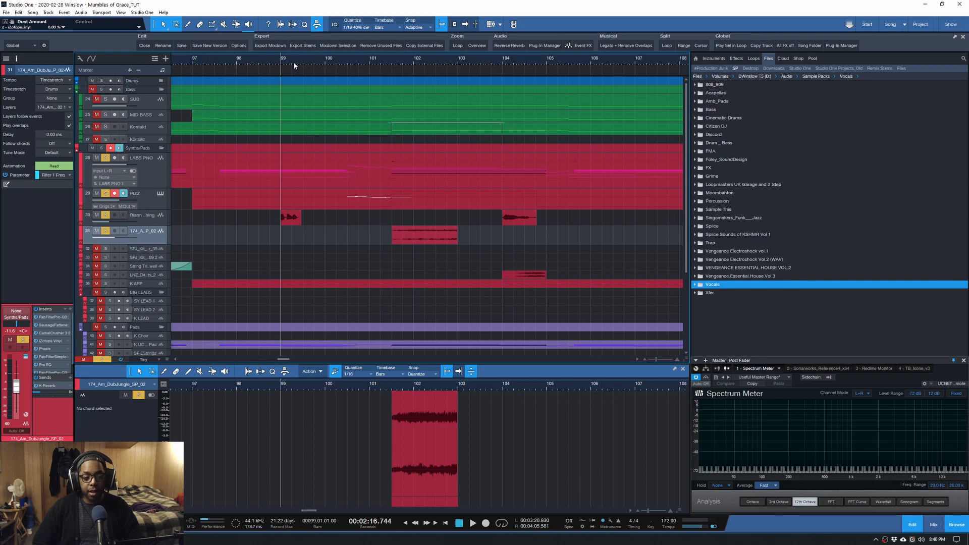
{"action": "left_click", "coordinate": [193, 59]}
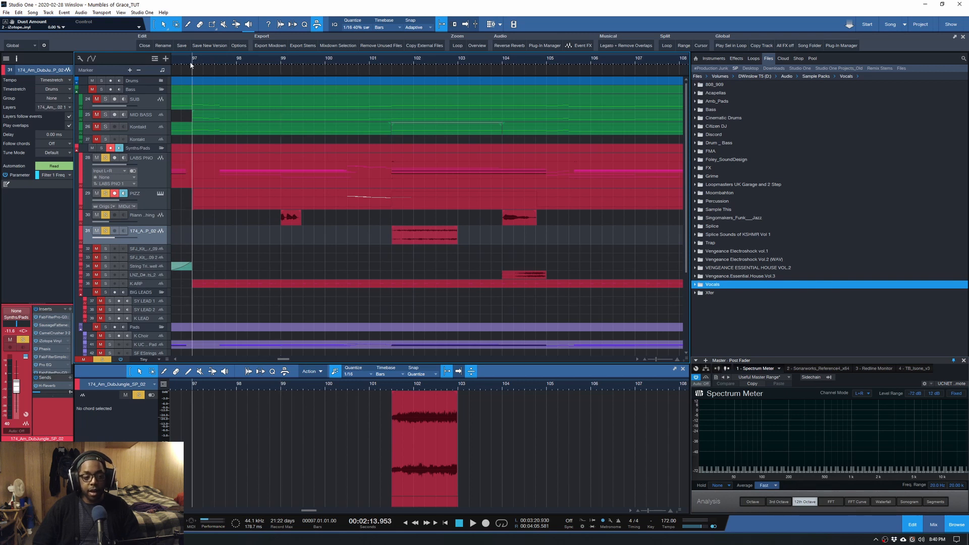
{"action": "left_click", "coordinate": [107, 158]}
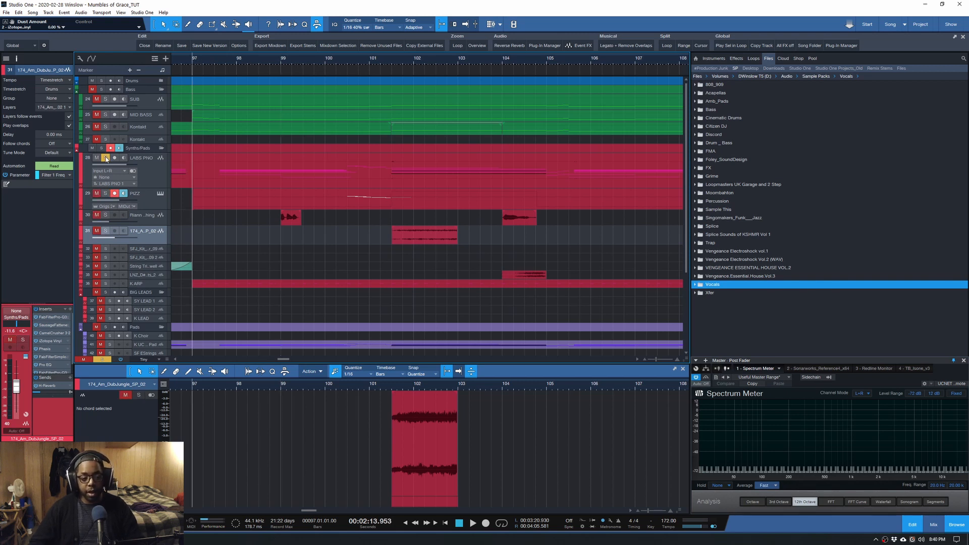
{"action": "key", "text": "space"}
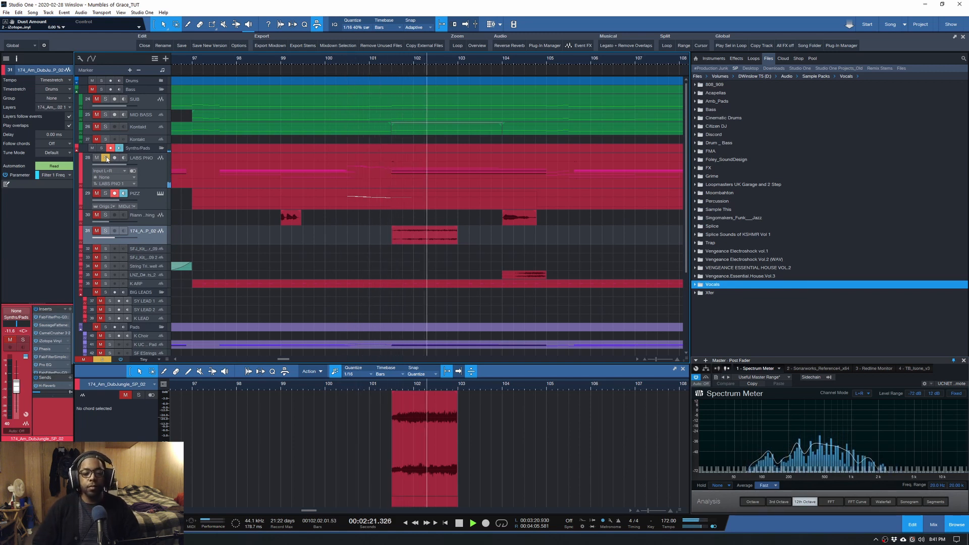
{"action": "key", "text": "space"}
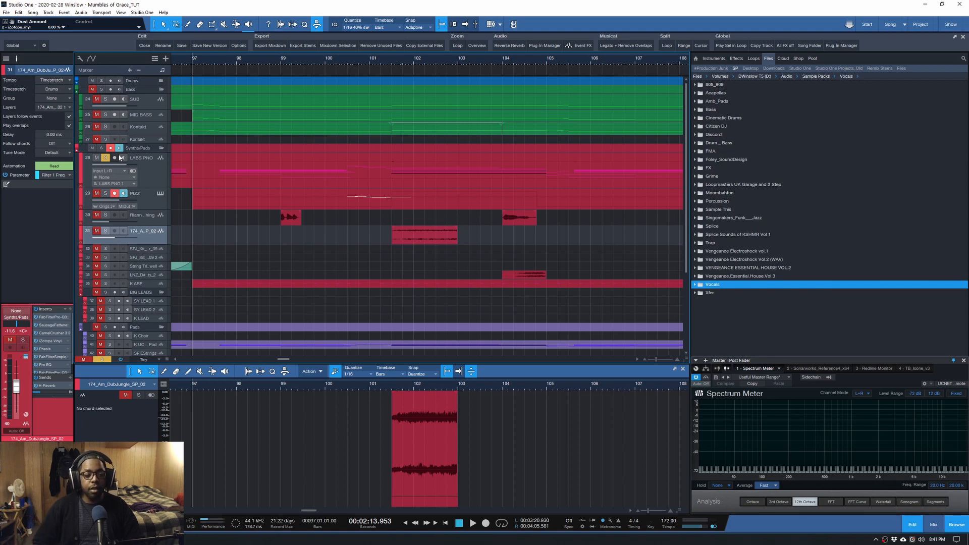
Add the Bass folder, PIZZ, and tracks 30 and 31 to the soloed LABS PNO and listen from bar 97.
{"action": "left_click", "coordinate": [101, 89]}
{"action": "left_click", "coordinate": [106, 193]}
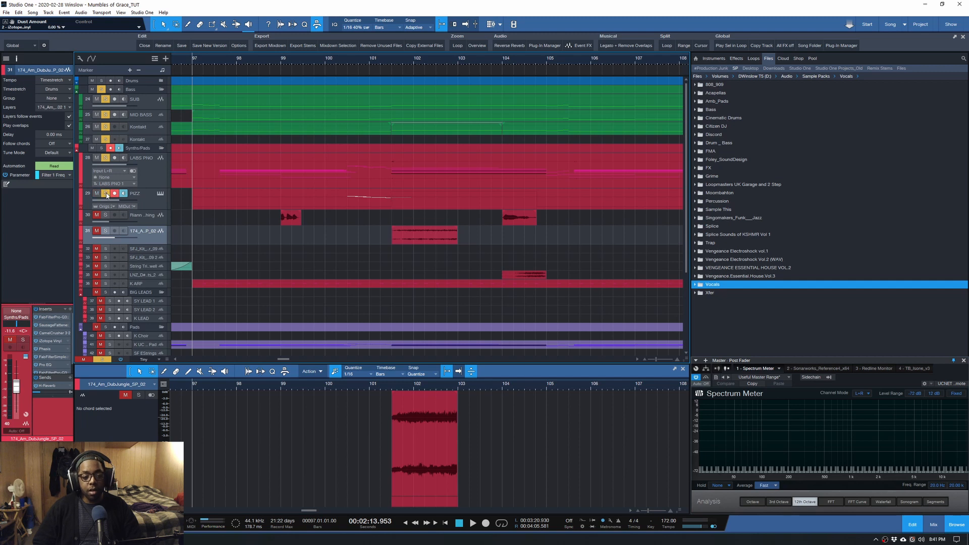
{"action": "left_click", "coordinate": [107, 215]}
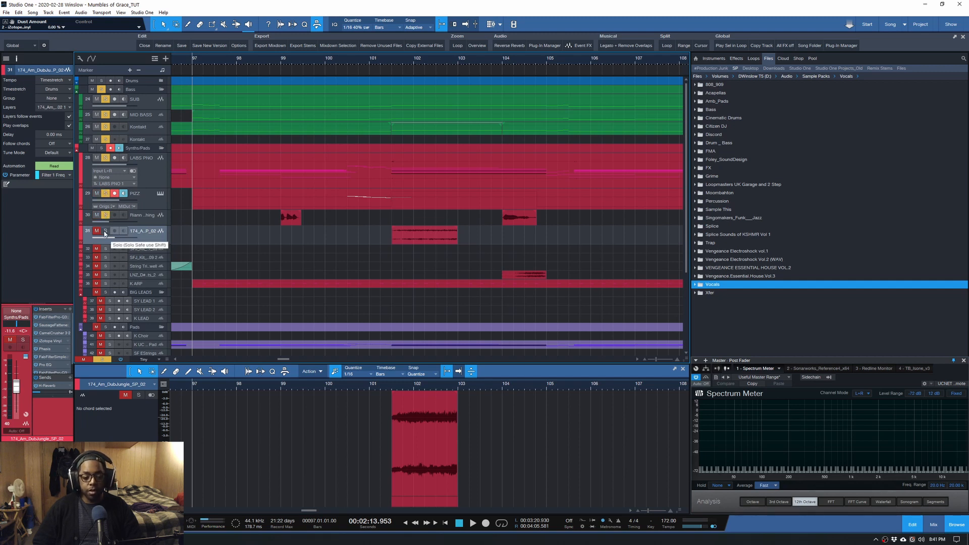
{"action": "left_click", "coordinate": [105, 231]}
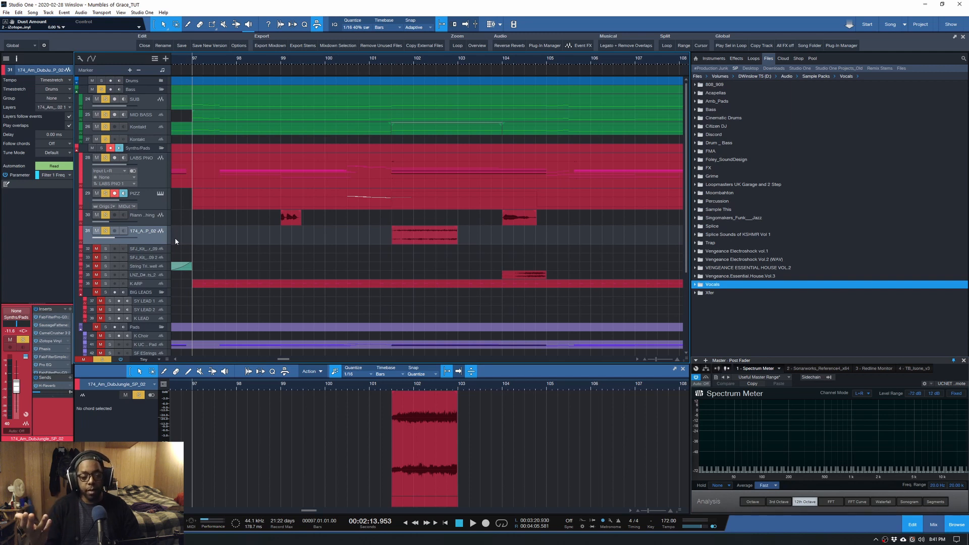
{"action": "key", "text": "space"}
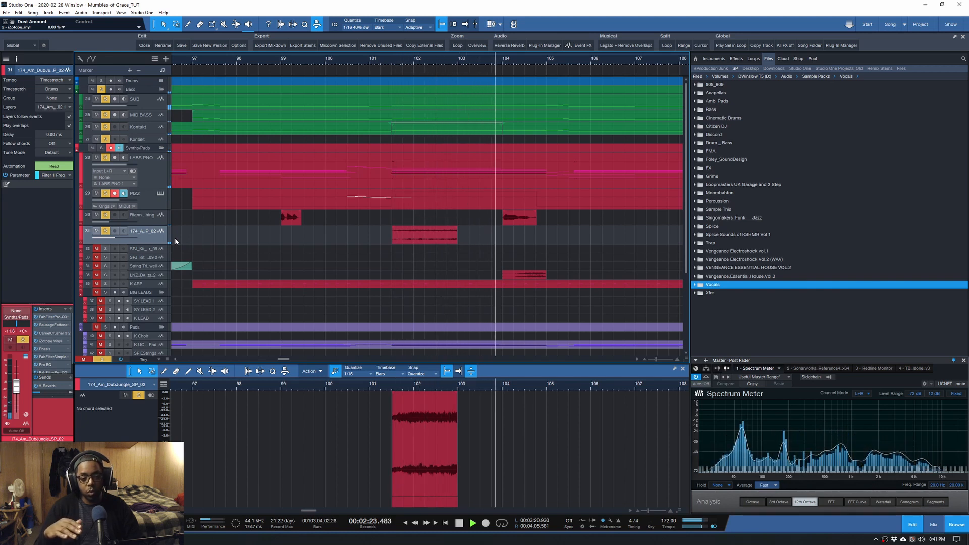
{"action": "key", "text": "space"}
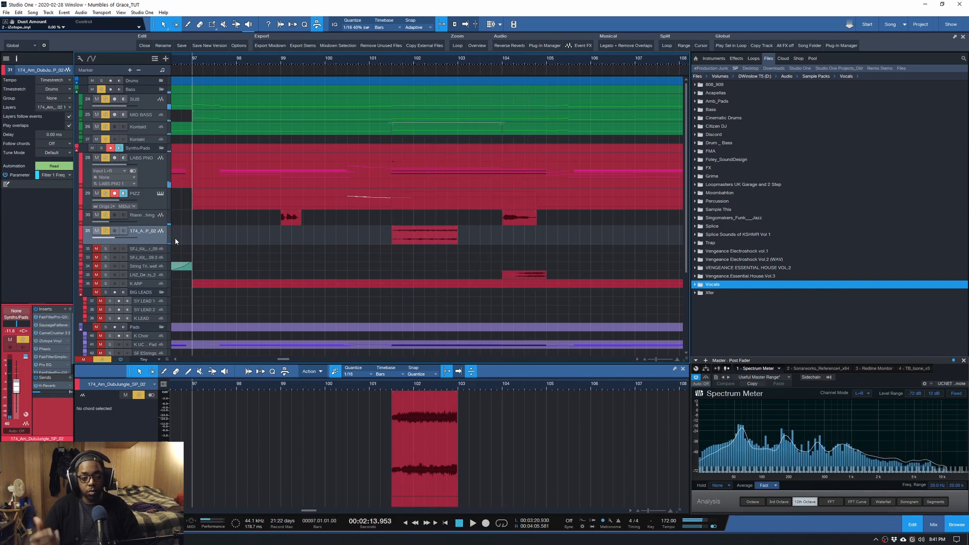
Add sample tracks 32 to 35 to the soloed layers and listen to the combination from bar 103.
{"action": "left_click", "coordinate": [105, 275]}
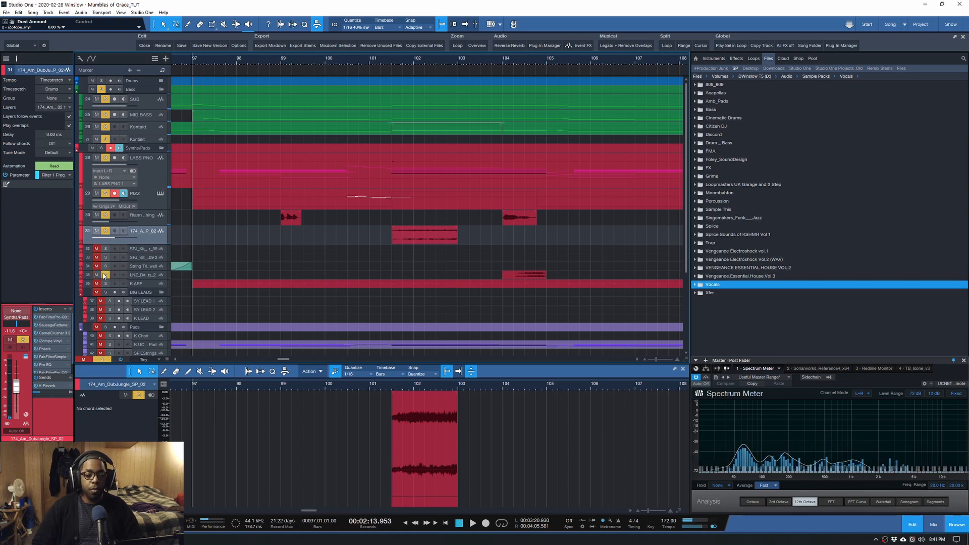
{"action": "left_click_drag", "start_coordinate": [103, 250], "coordinate": [105, 273]}
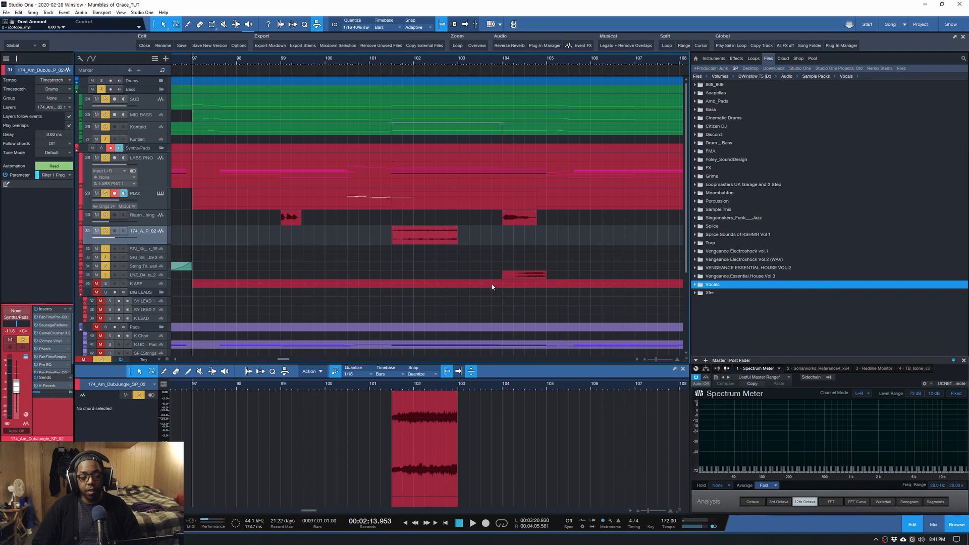
{"action": "left_click", "coordinate": [458, 58]}
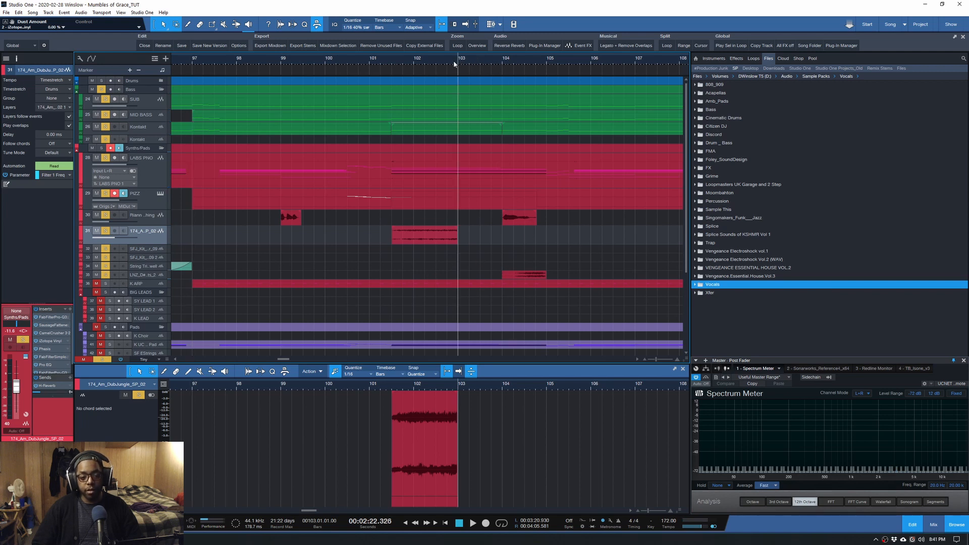
{"action": "key", "text": "space"}
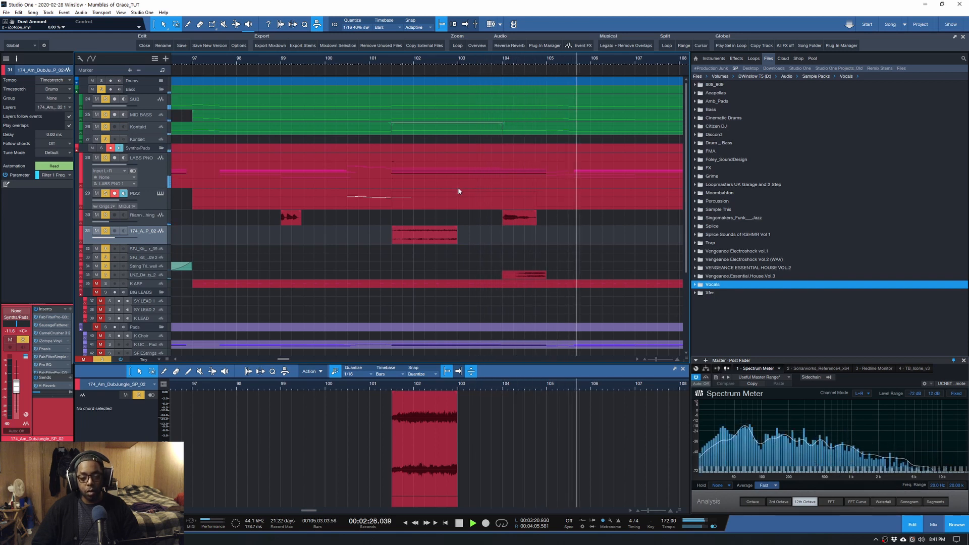
{"action": "key", "text": "space"}
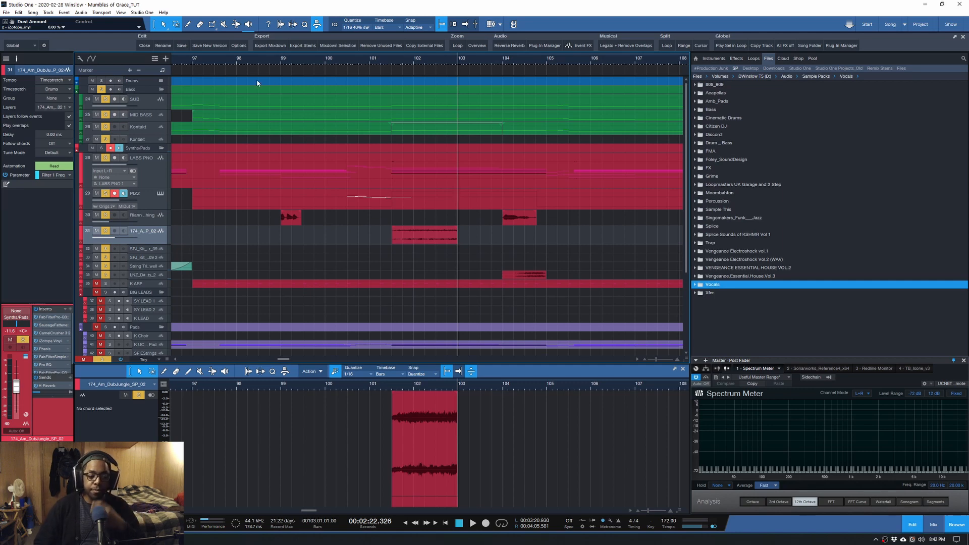
Enlarge the track rows to Small, solo the SUB track exclusively and listen to it from bar 97.
{"action": "scroll", "coordinate": [414, 61], "scroll_direction": "down", "scroll_amount": 3}
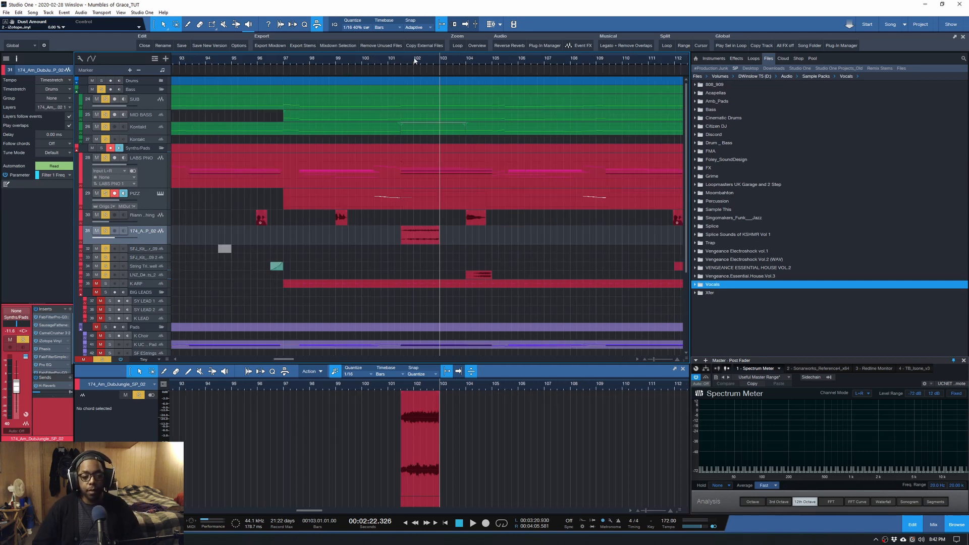
{"action": "scroll", "coordinate": [386, 87], "scroll_direction": "up", "scroll_amount": 1}
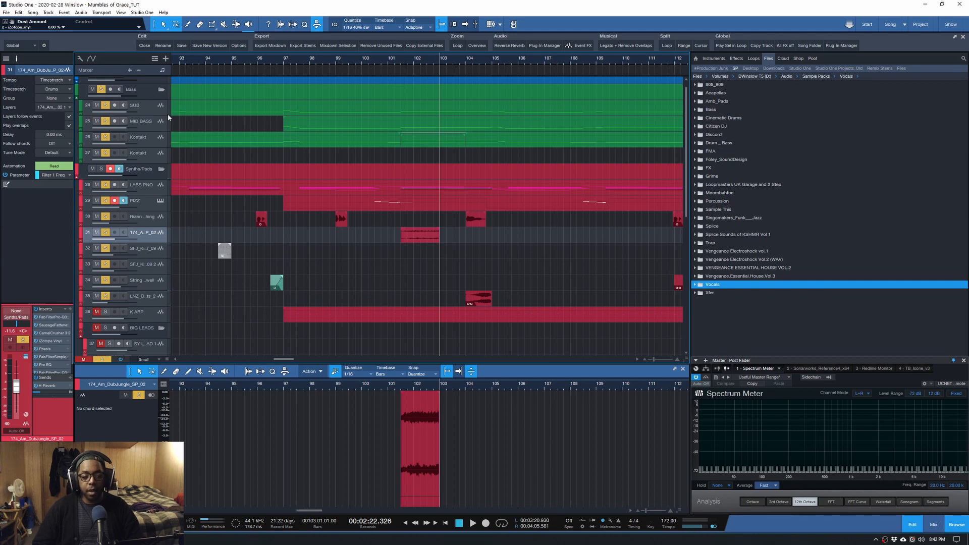
{"action": "left_click", "coordinate": [105, 105], "text": "ctrl"}
{"action": "left_click", "coordinate": [284, 61]}
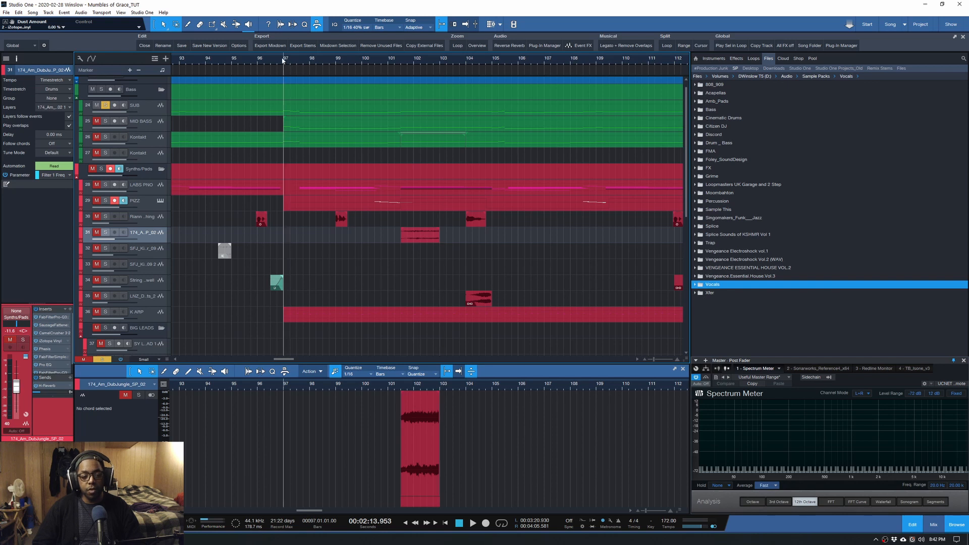
{"action": "key", "text": "space"}
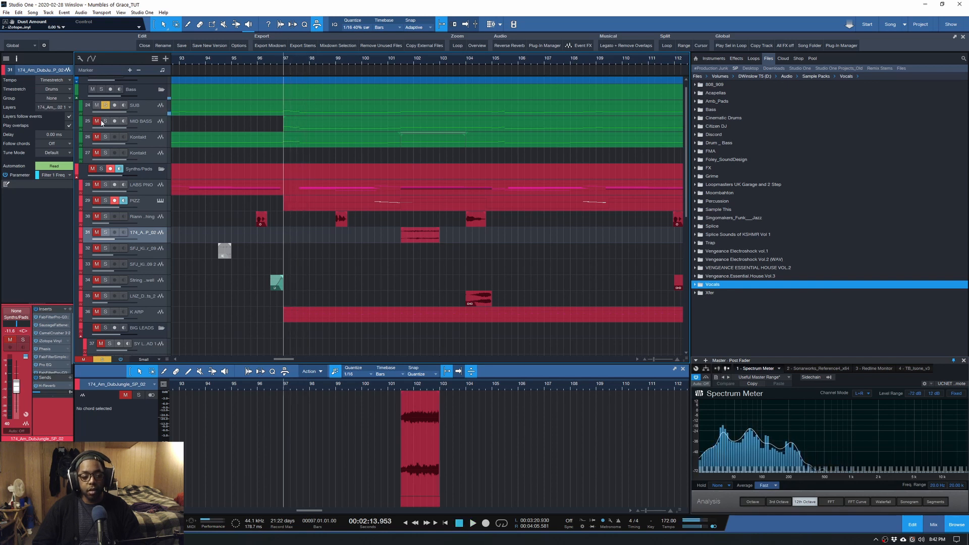
Solo MID BASS and Kontakt track 26 exclusively, one at a time, and listen to each from bar 97.
{"action": "left_click", "coordinate": [105, 121], "text": "ctrl"}
{"action": "key", "text": "space"}
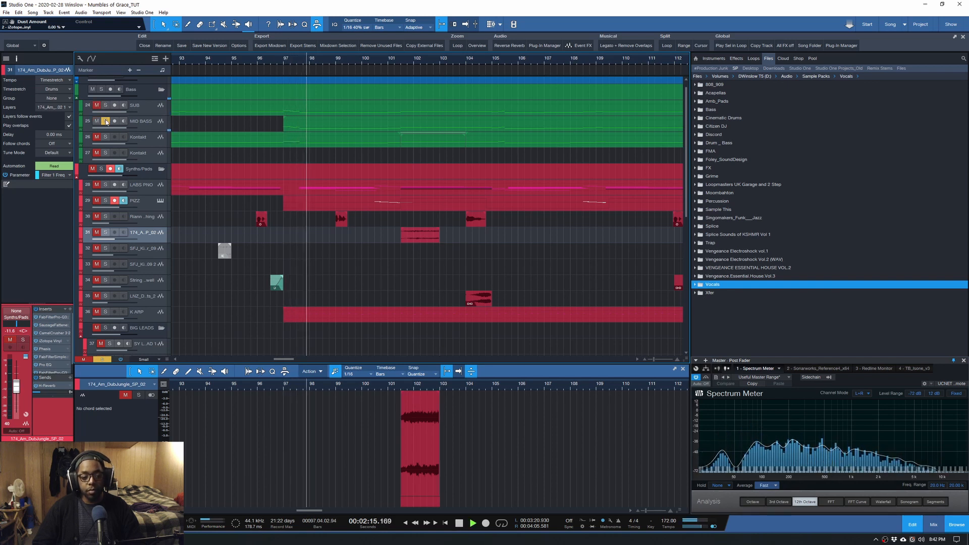
{"action": "key", "text": "space"}
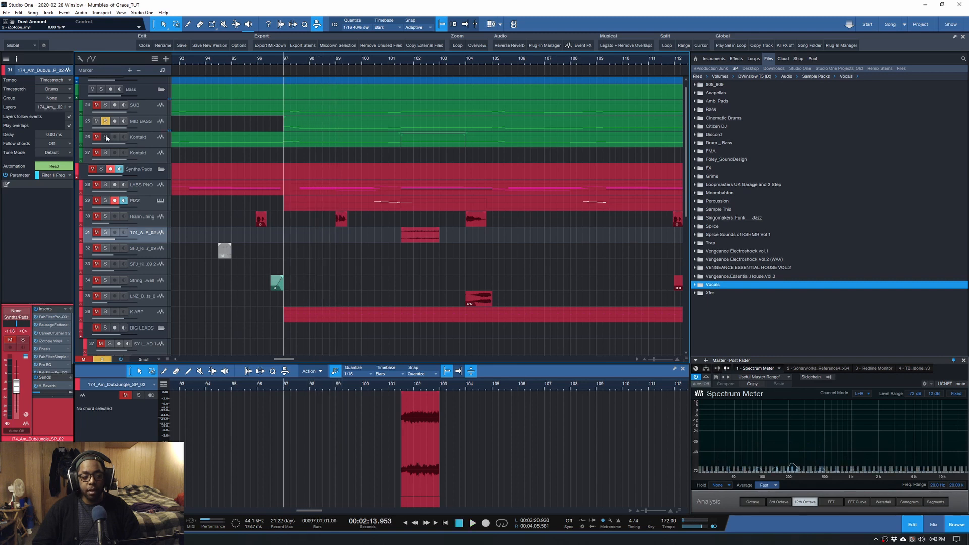
{"action": "left_click", "coordinate": [105, 138], "text": "ctrl"}
{"action": "key", "text": "space"}
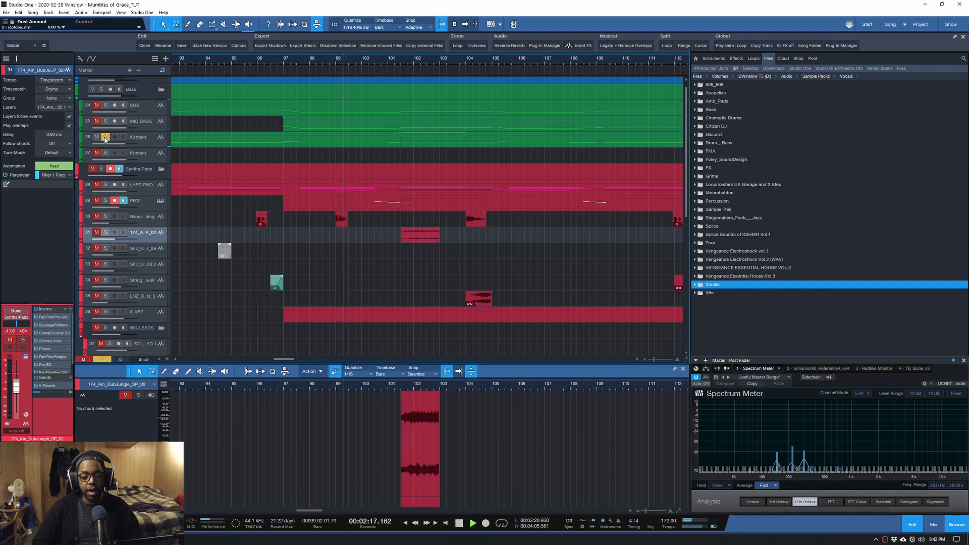
{"action": "key", "text": "space"}
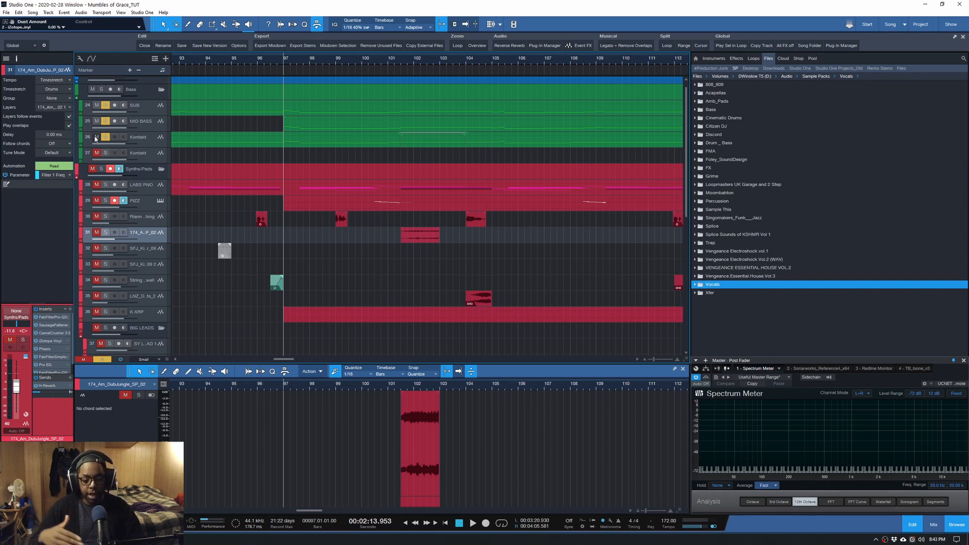
Listen to SUB, MID BASS and Kontakt track 26 together from bar 97, comparing the mix with and without track 26.
{"action": "key", "text": "space"}
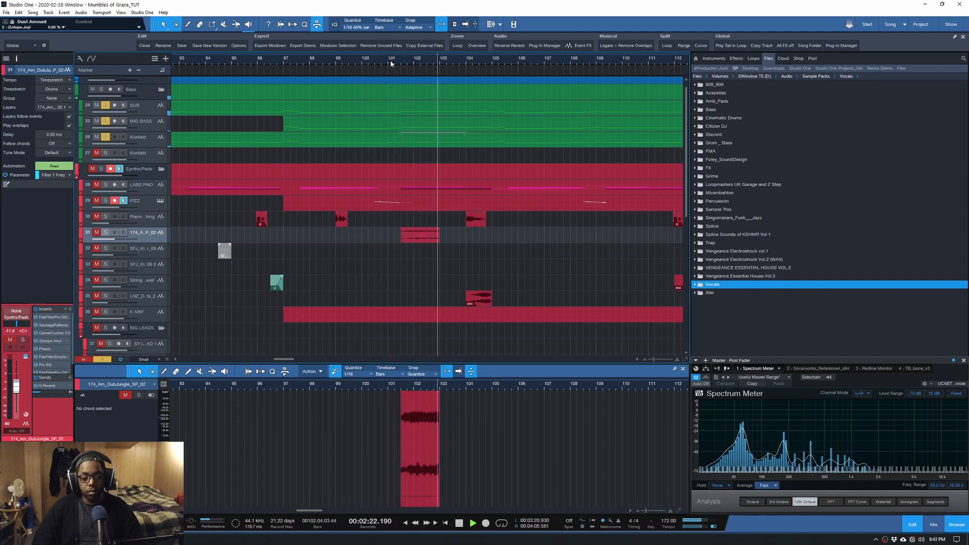
{"action": "key", "text": "space"}
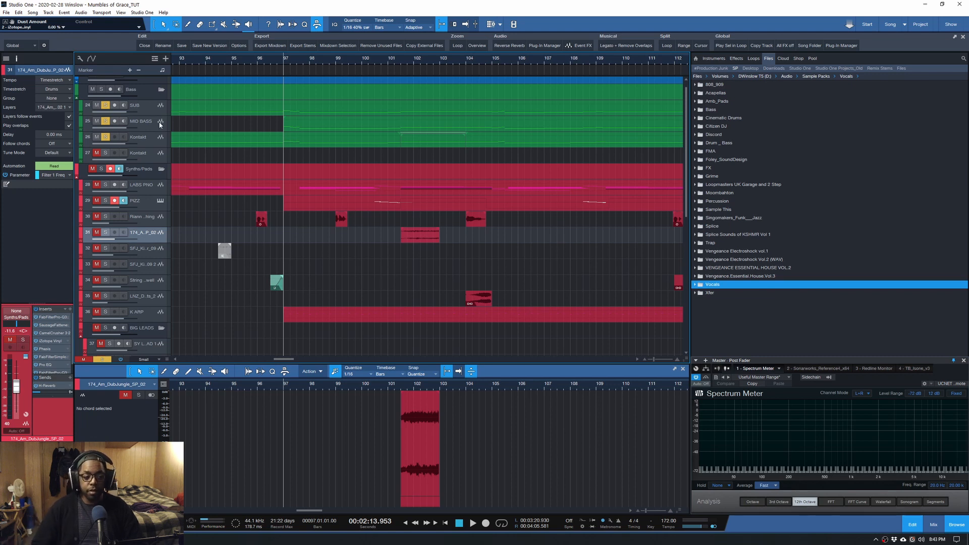
{"action": "key", "text": "space"}
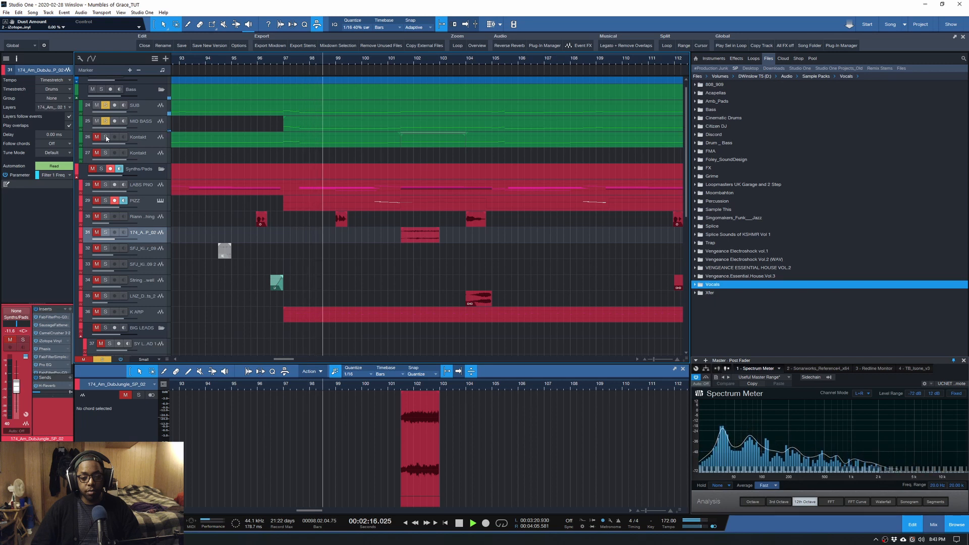
{"action": "key", "text": "space"}
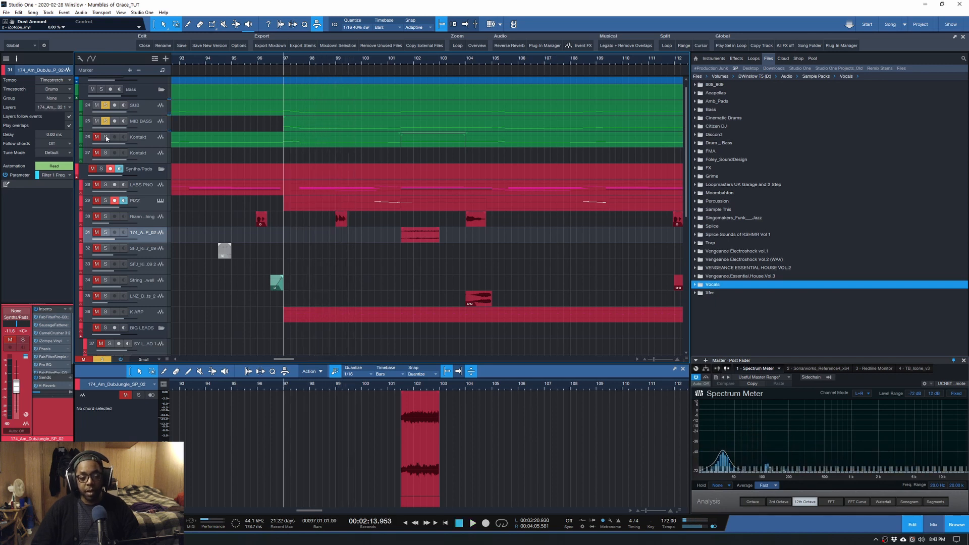
{"action": "left_click", "coordinate": [106, 138]}
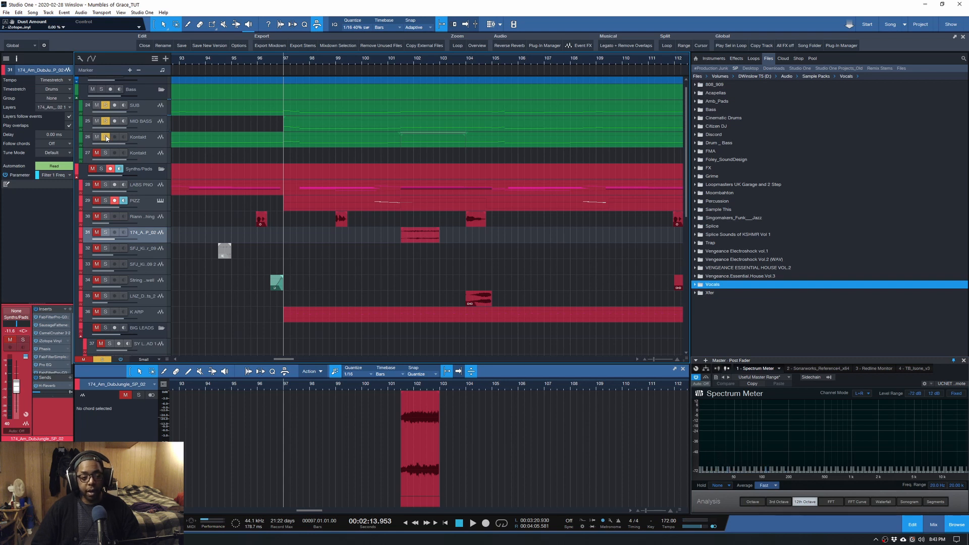
{"action": "key", "text": "space"}
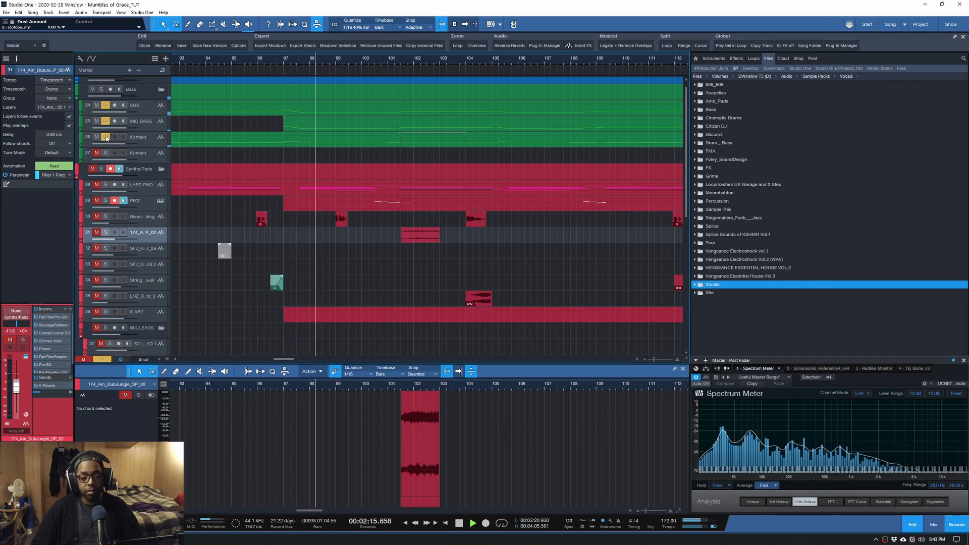
{"action": "key", "text": "space"}
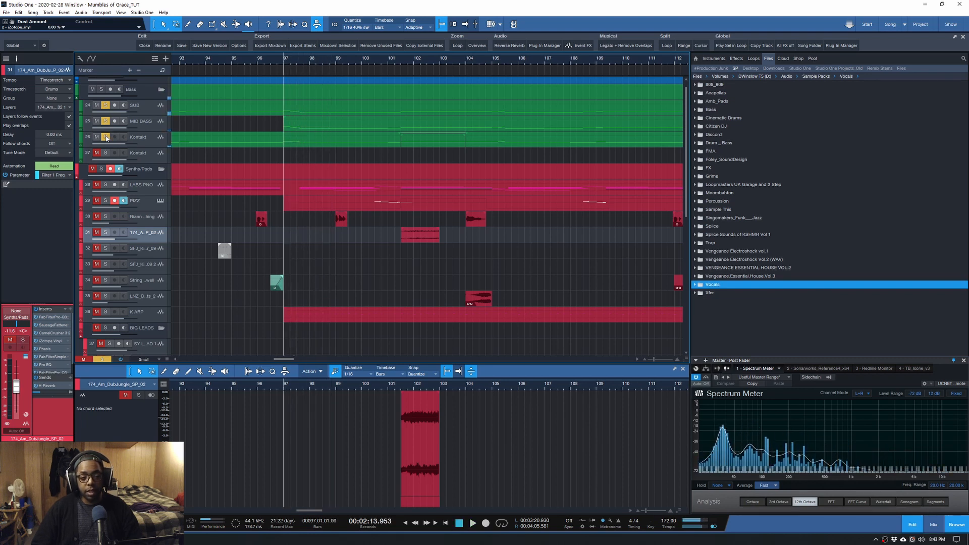
Add LABS PNO to the soloed bass tracks and listen to the combination from bar 97 and from bar 105.
{"action": "left_click", "coordinate": [105, 185]}
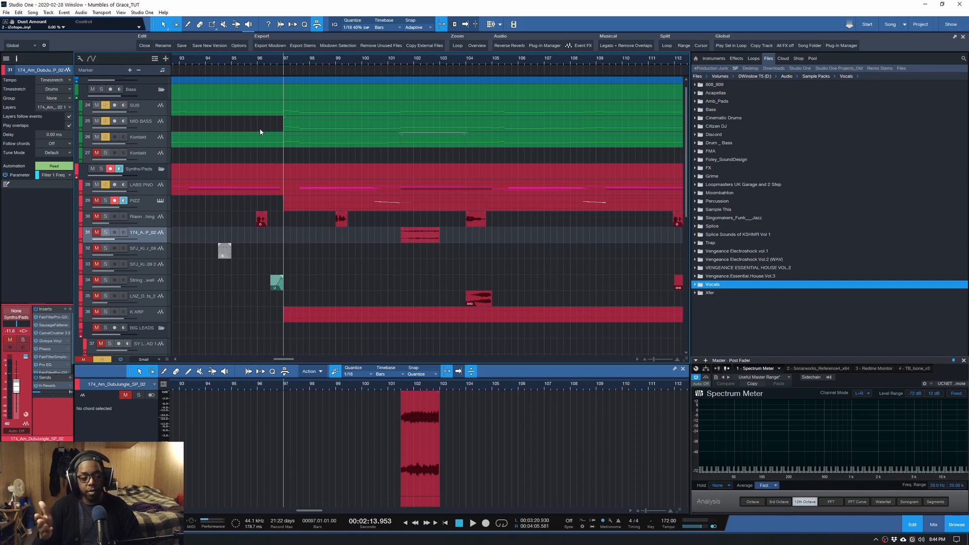
{"action": "key", "text": "space"}
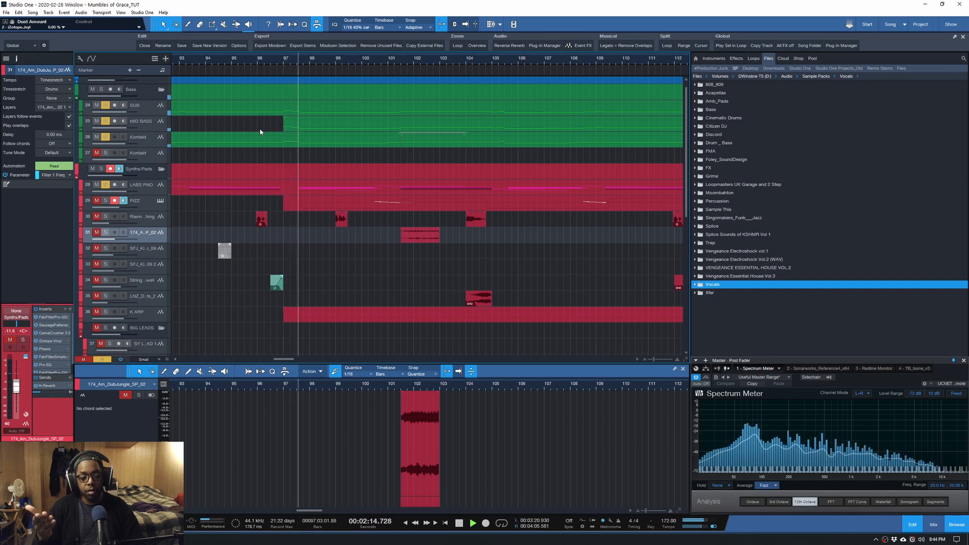
{"action": "key", "text": "space"}
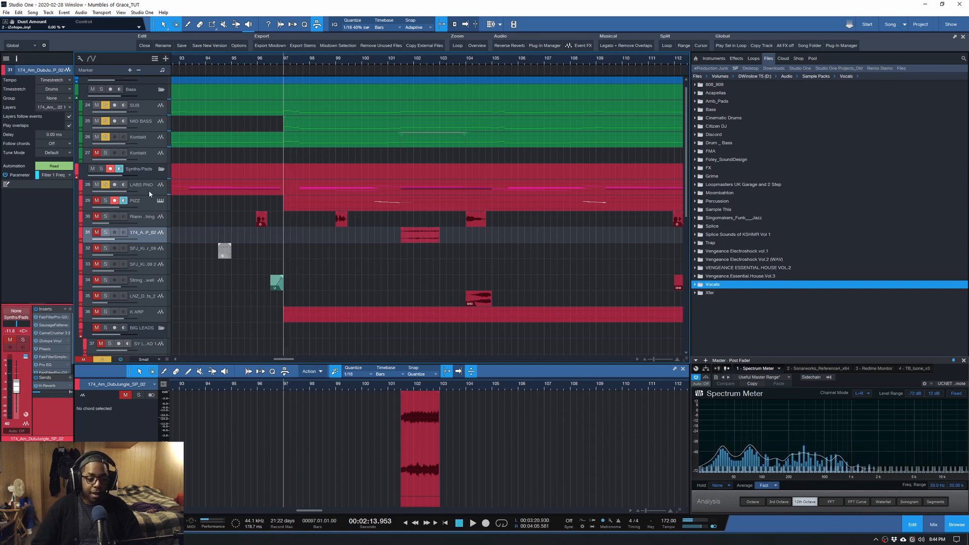
{"action": "scroll", "coordinate": [389, 59], "scroll_direction": "down", "scroll_amount": 3}
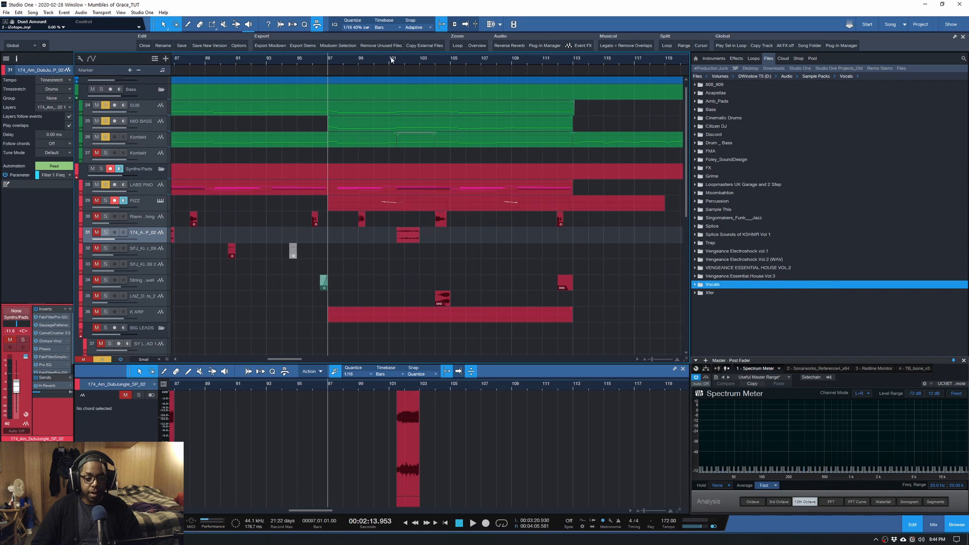
{"action": "left_click", "coordinate": [452, 64]}
{"action": "key", "text": "space"}
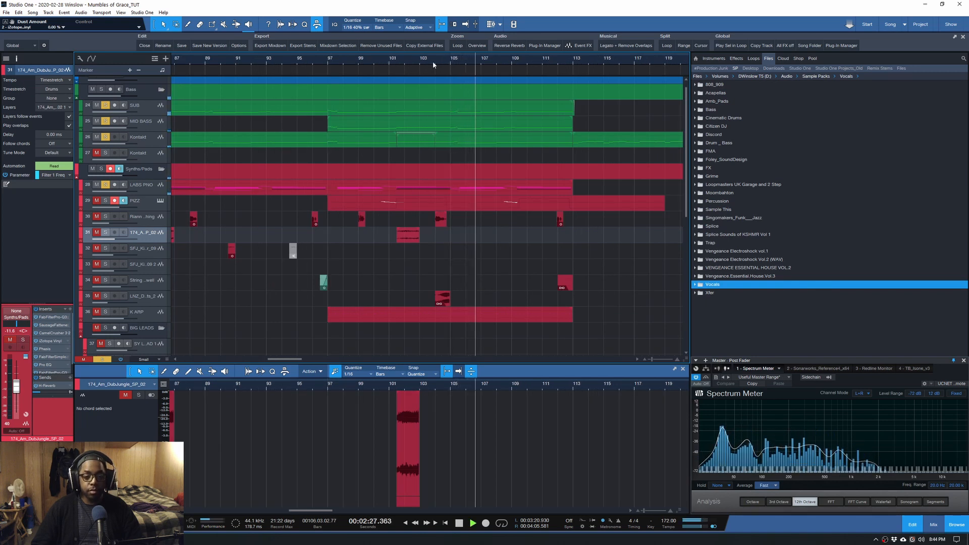
{"action": "key", "text": "space"}
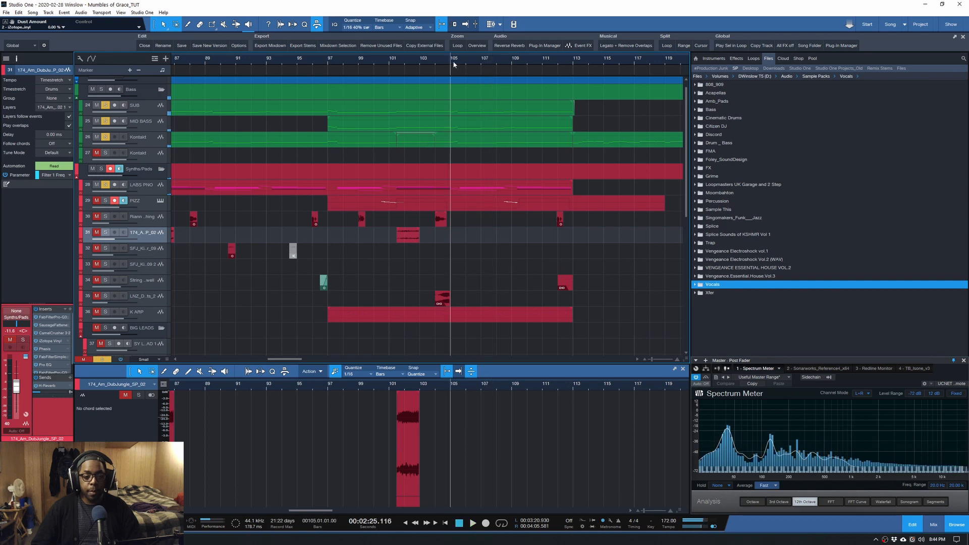
Solo only PIZZ and LABS PNO and listen to them from bar 101 and again from bar 100, beat 3.
{"action": "scroll", "coordinate": [468, 62], "scroll_direction": "up", "scroll_amount": 1}
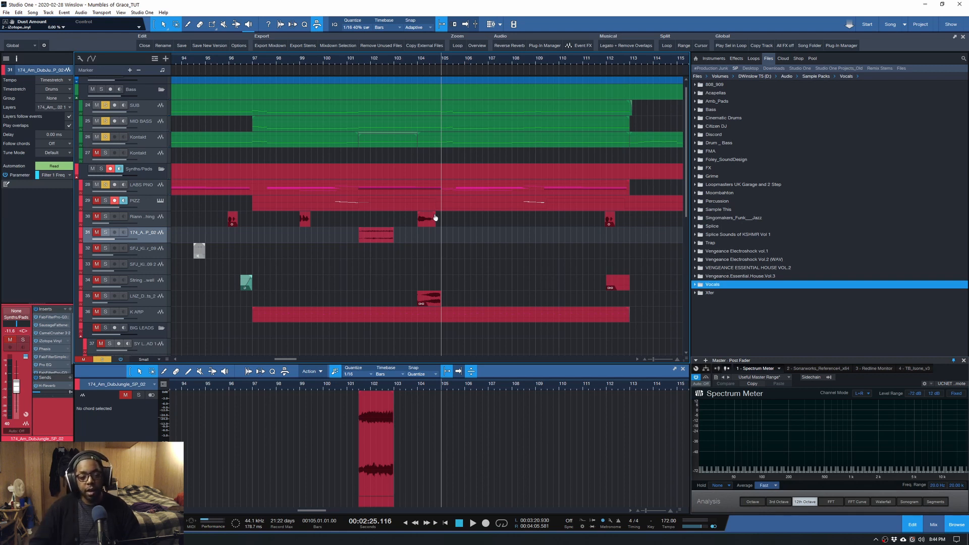
{"action": "left_click", "coordinate": [347, 59]}
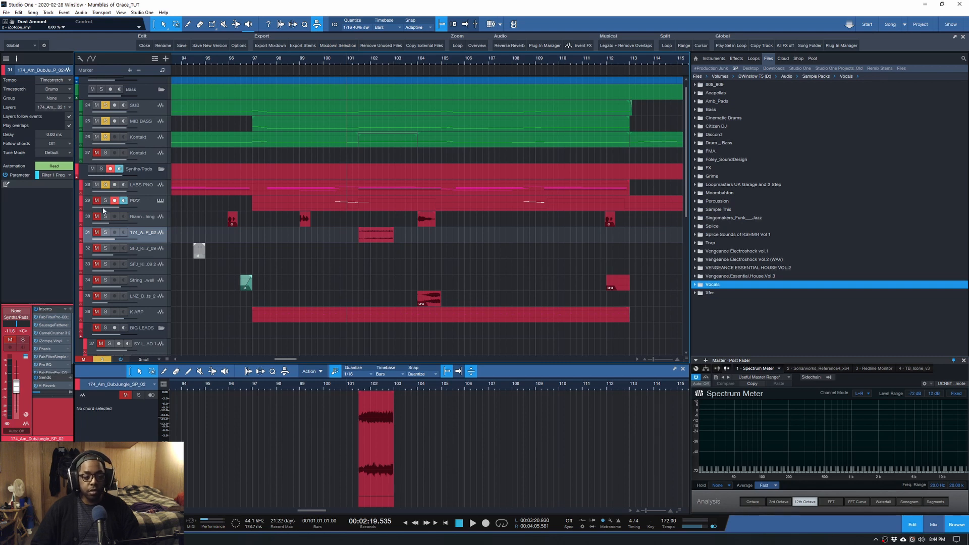
{"action": "left_click", "coordinate": [105, 201], "text": "alt"}
{"action": "left_click", "coordinate": [105, 185]}
{"action": "key", "text": "space"}
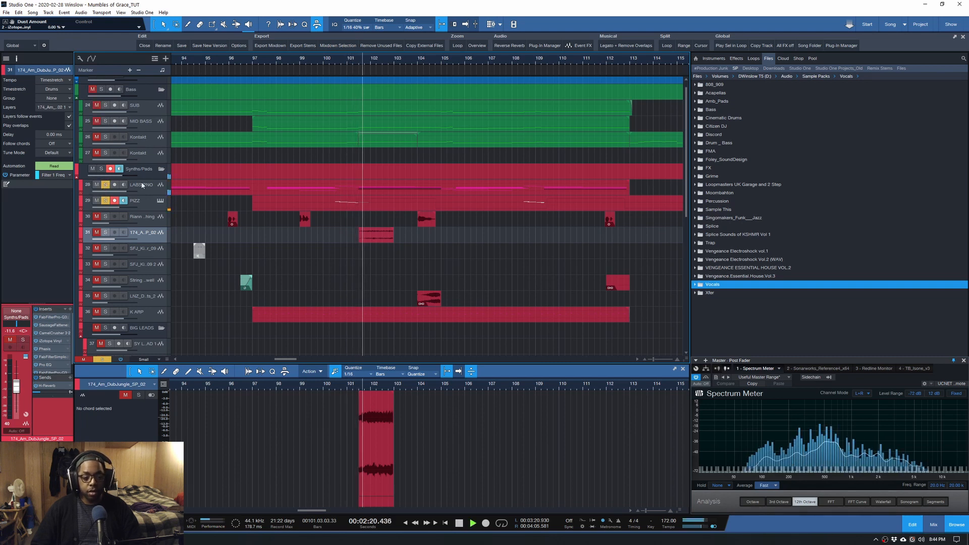
{"action": "left_click", "coordinate": [346, 57]}
{"action": "left_click", "coordinate": [336, 57]}
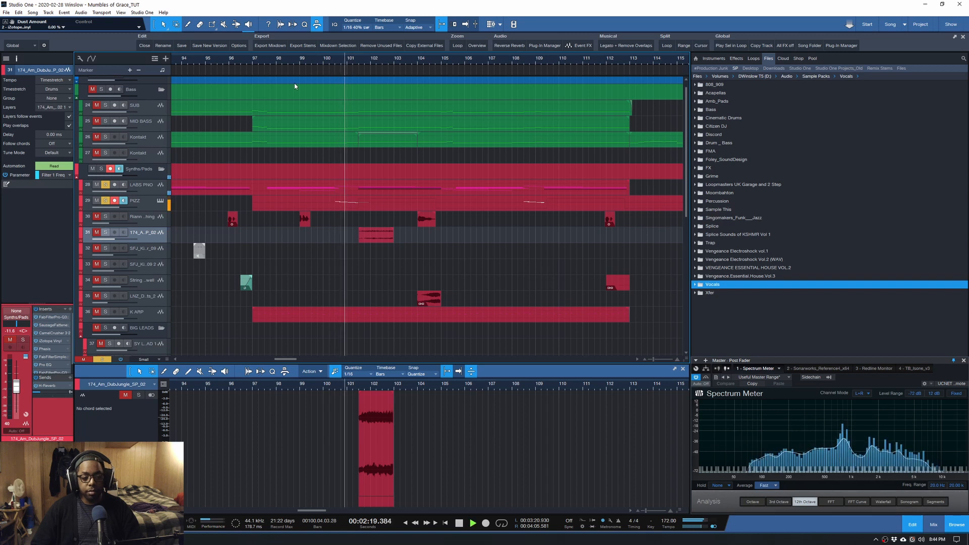
{"action": "key", "text": "space"}
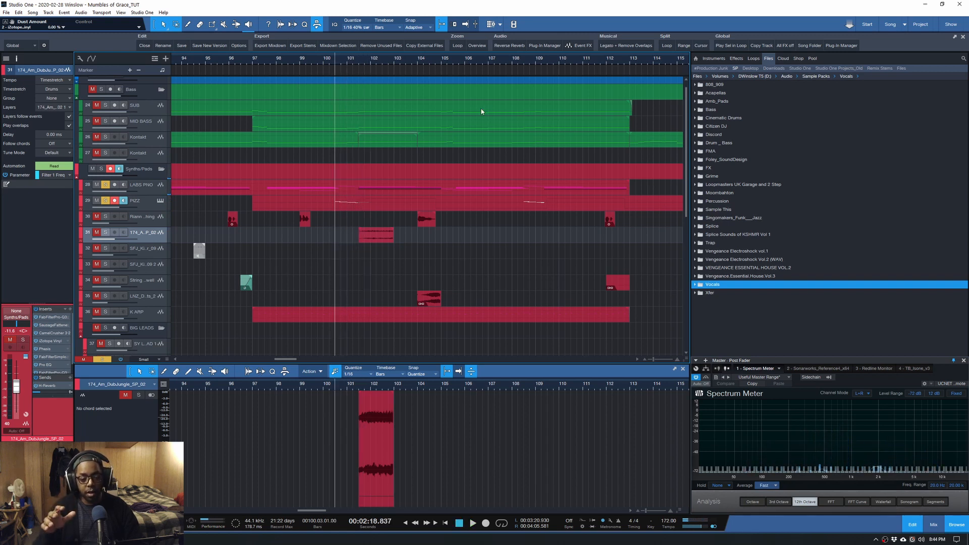
Add the Bass folder to the soloed PIZZ and LABS PNO and listen to the layers from bar 105.
{"action": "scroll", "coordinate": [480, 56], "scroll_direction": "up", "scroll_amount": 2}
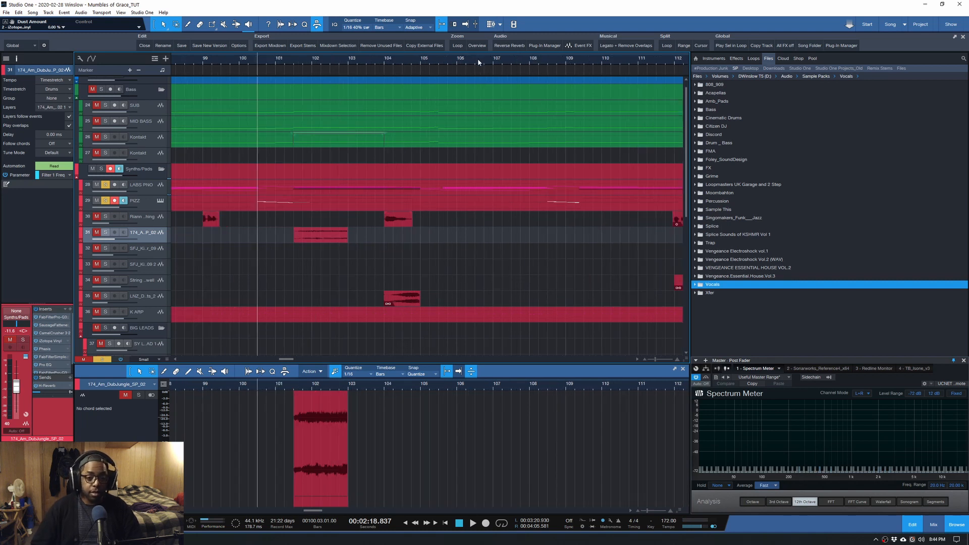
{"action": "left_click", "coordinate": [422, 60]}
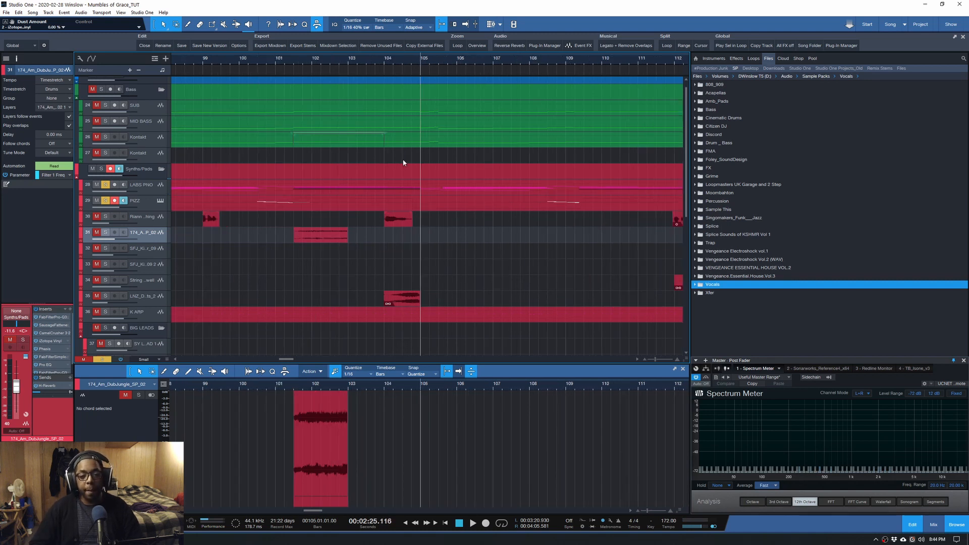
{"action": "scroll", "coordinate": [403, 163], "scroll_direction": "up", "scroll_amount": 1}
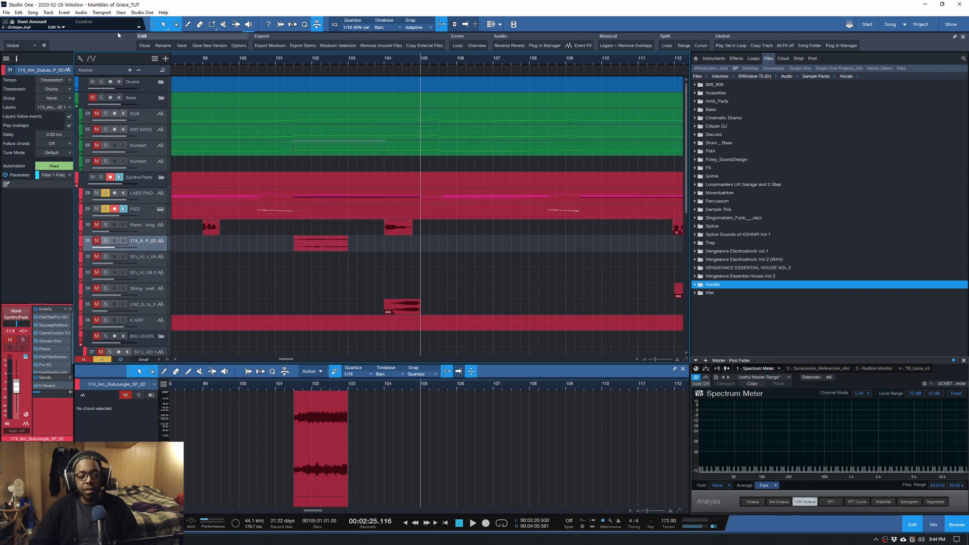
{"action": "left_click", "coordinate": [102, 99]}
{"action": "key", "text": "space"}
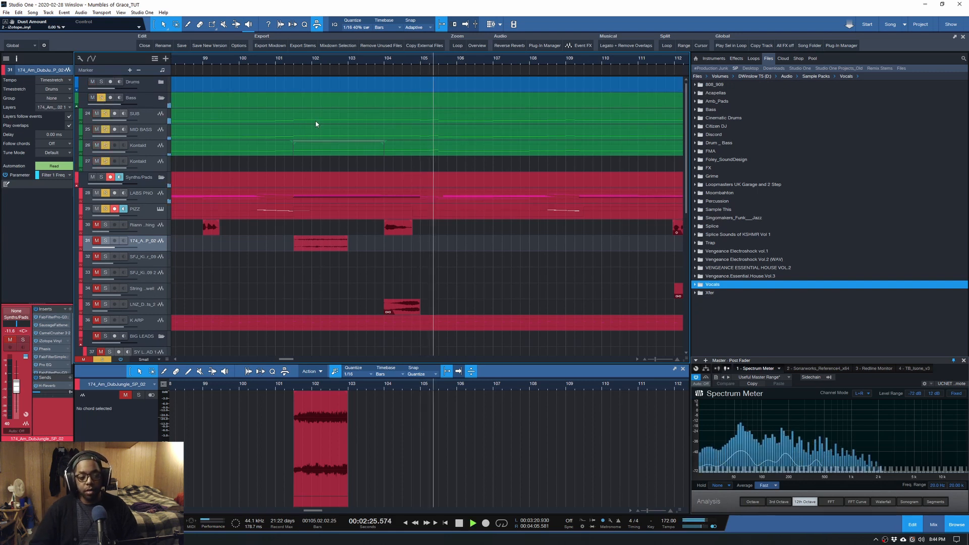
{"action": "key", "text": "space"}
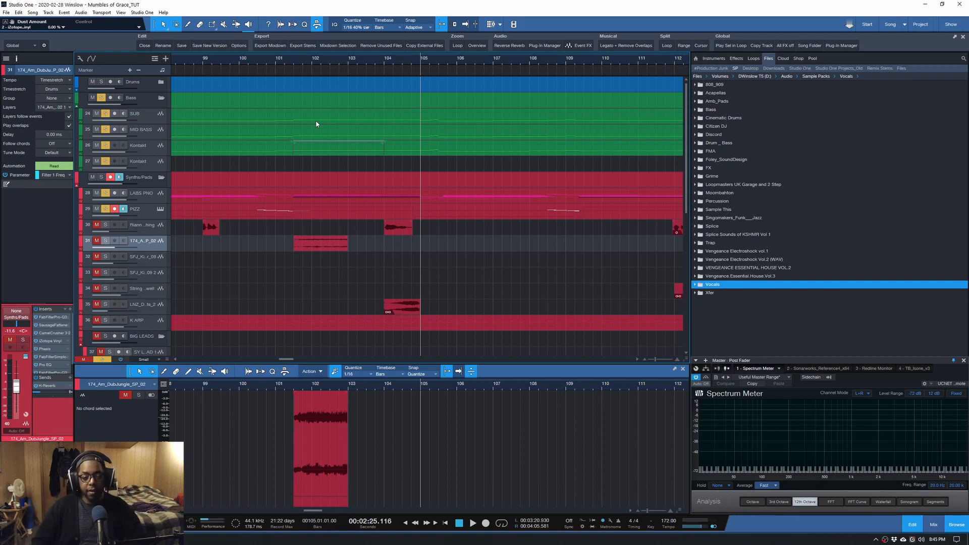
Add the whole Synths/Pads folder to the soloed Bass folder and listen to the section from bar 97.
{"action": "scroll", "coordinate": [395, 61], "scroll_direction": "down", "scroll_amount": 5}
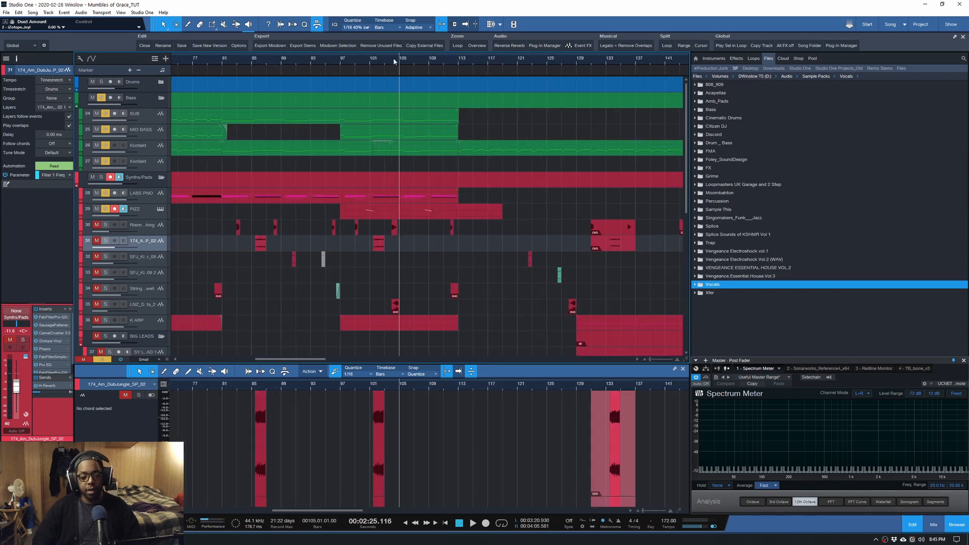
{"action": "scroll", "coordinate": [395, 61], "scroll_direction": "down", "scroll_amount": 5}
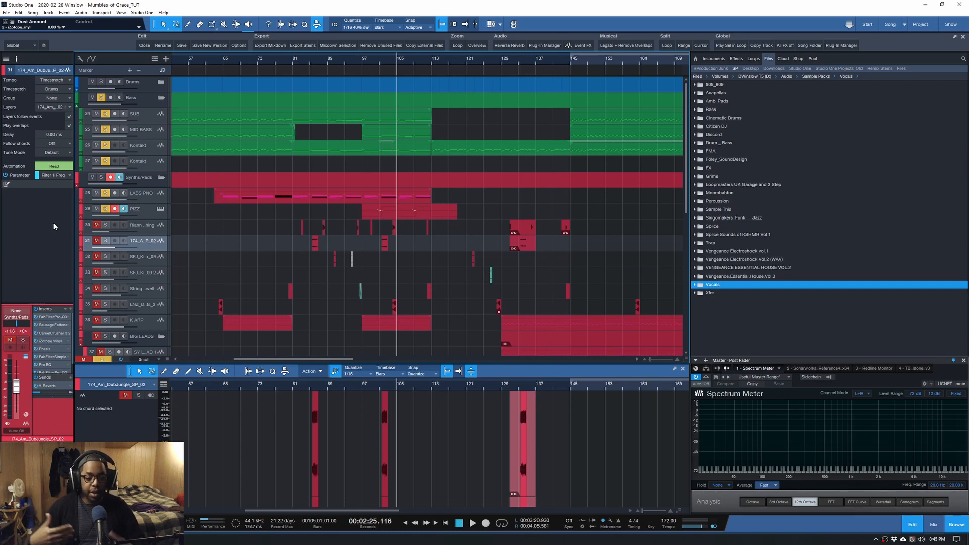
{"action": "left_click", "coordinate": [362, 60]}
{"action": "left_click", "coordinate": [101, 177]}
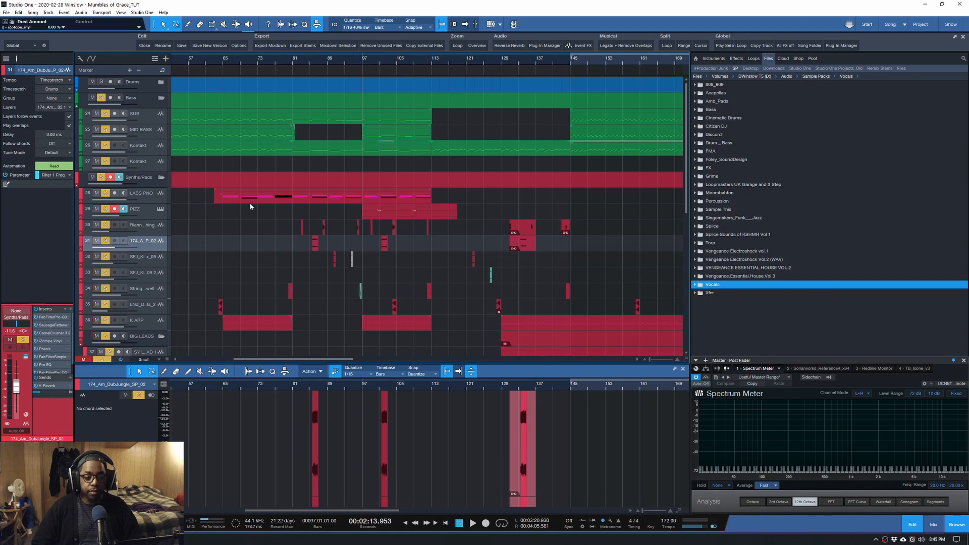
{"action": "scroll", "coordinate": [248, 223], "scroll_direction": "down", "scroll_amount": 5}
{"action": "key", "text": "space"}
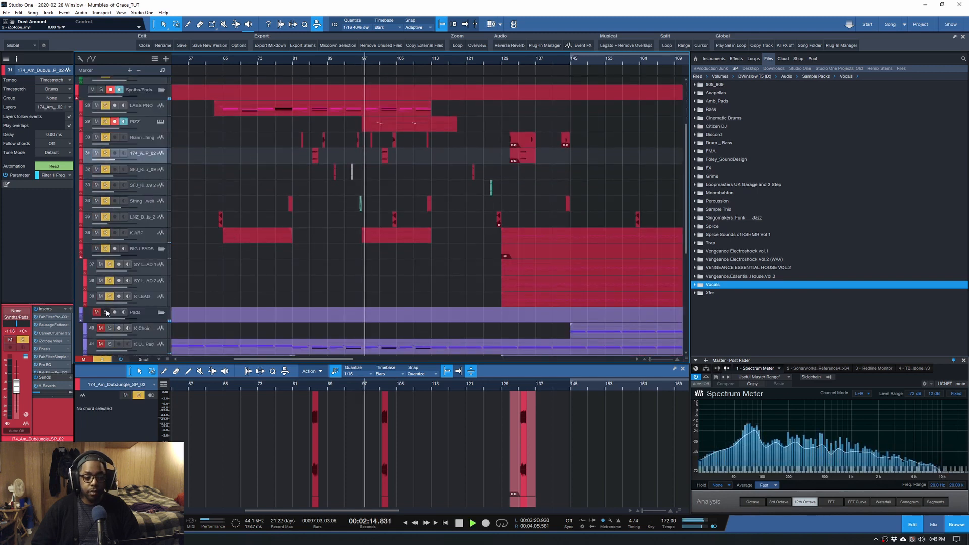
{"action": "scroll", "coordinate": [416, 61], "scroll_direction": "up", "scroll_amount": 3}
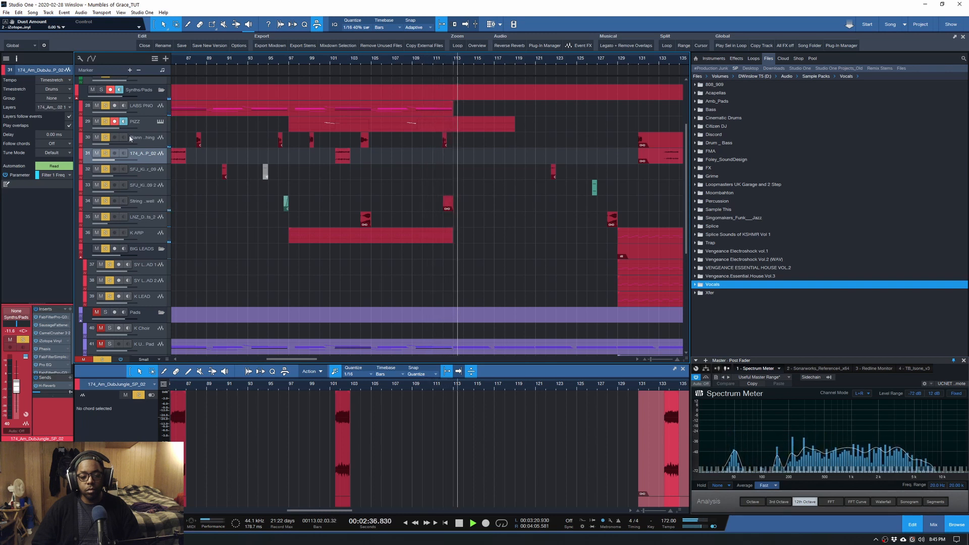
{"action": "key", "text": "space"}
Solo sample track 30 exclusively and listen to its clips at bars 112 and 96.
{"action": "left_click", "coordinate": [105, 138]}
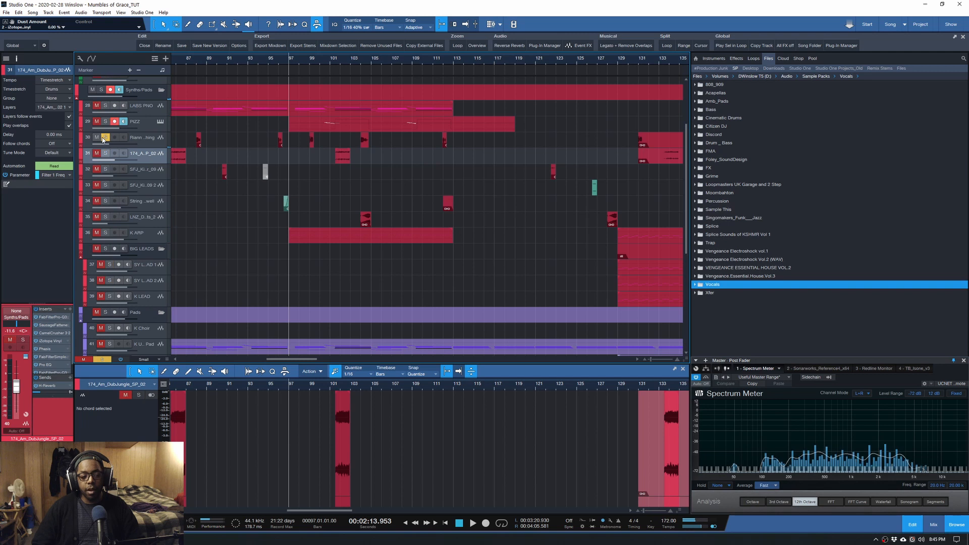
{"action": "left_click", "coordinate": [444, 63]}
{"action": "key", "text": "space"}
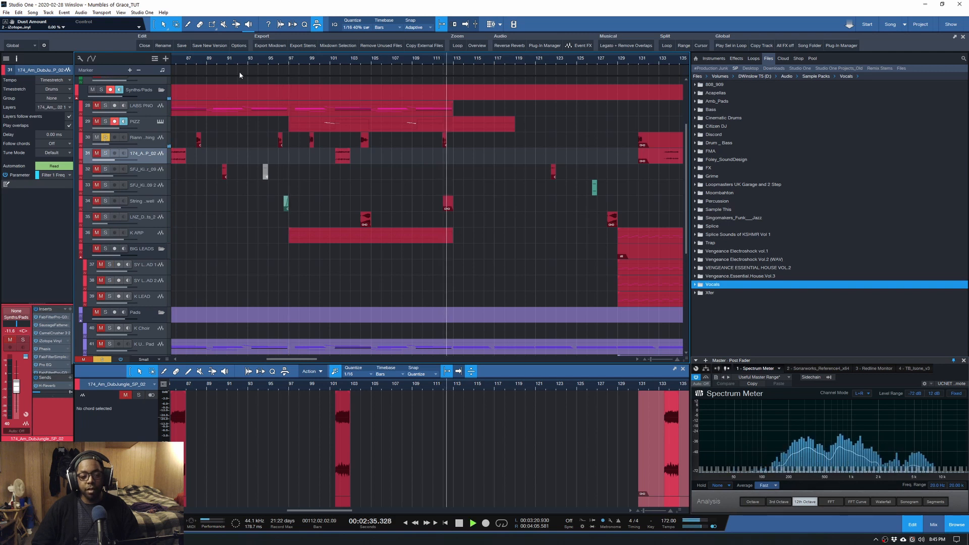
{"action": "left_click", "coordinate": [278, 58]}
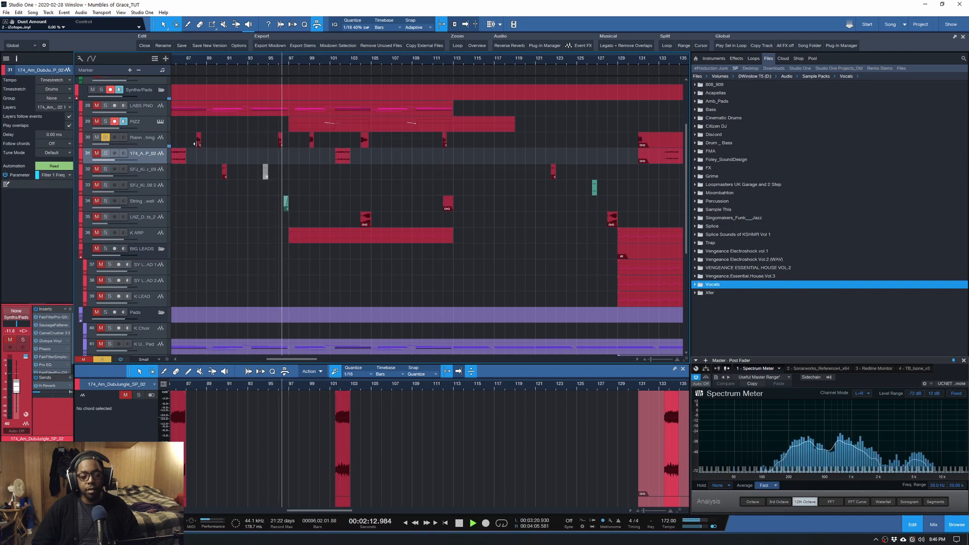
{"action": "key", "text": "space"}
Solo only the LABS PNO track and listen to it from bar 81.
{"action": "scroll", "coordinate": [444, 60], "scroll_direction": "down", "scroll_amount": 2}
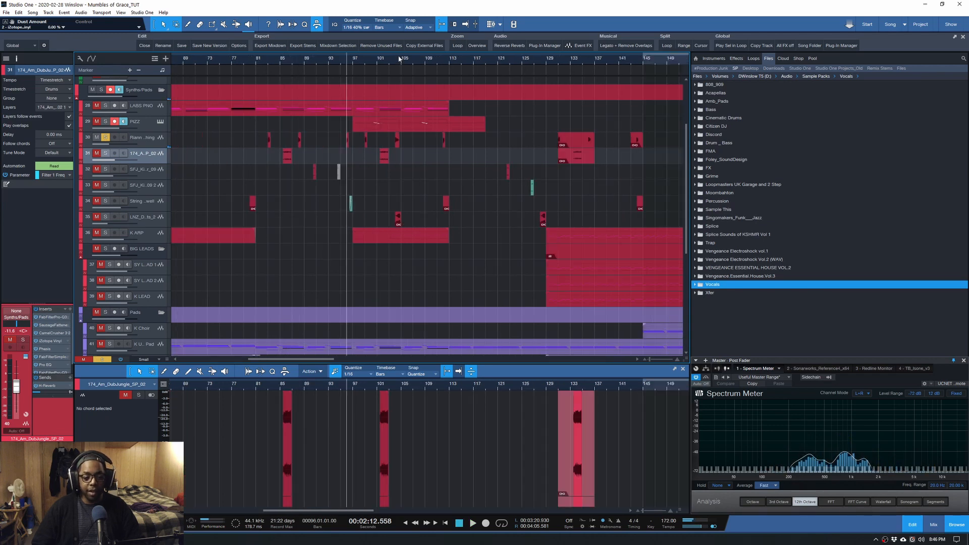
{"action": "scroll", "coordinate": [217, 216], "scroll_direction": "down", "scroll_amount": 1}
{"action": "scroll", "coordinate": [216, 216], "scroll_direction": "down", "scroll_amount": 5}
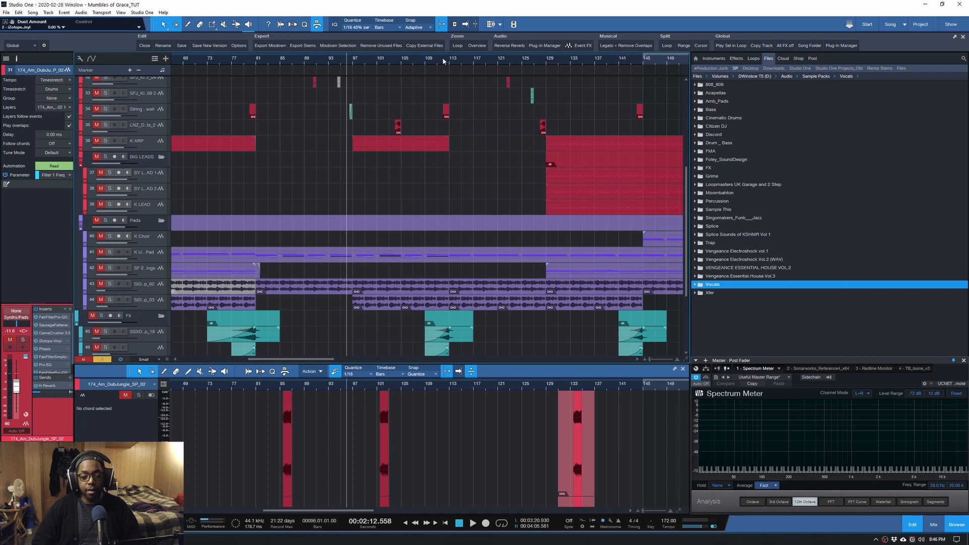
{"action": "scroll", "coordinate": [371, 101], "scroll_direction": "up", "scroll_amount": 10}
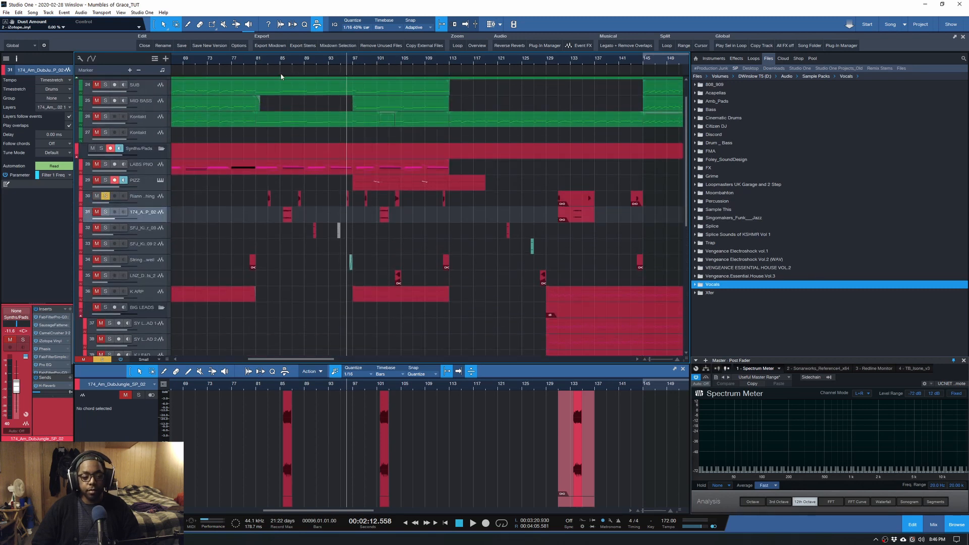
{"action": "left_click", "coordinate": [257, 61]}
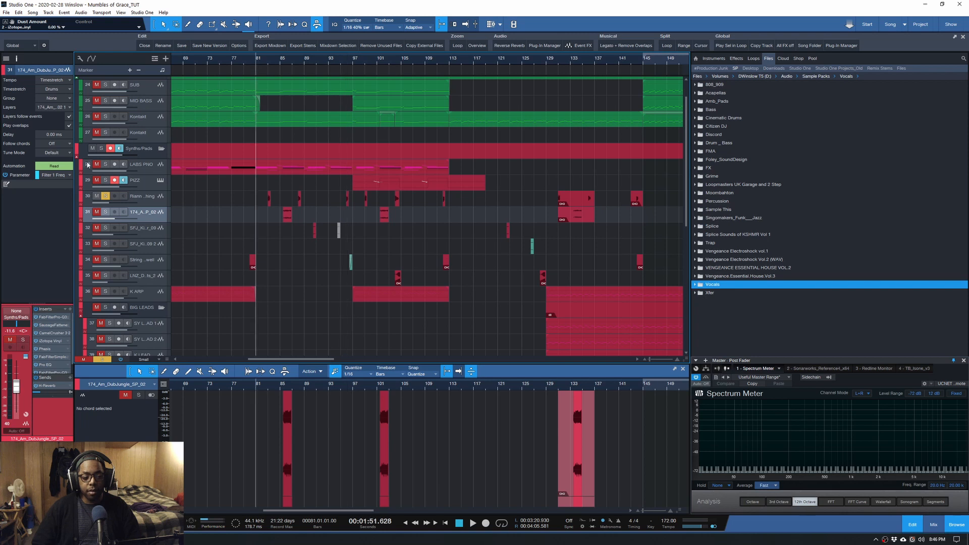
{"action": "key", "text": "space"}
{"action": "key", "text": "space"}
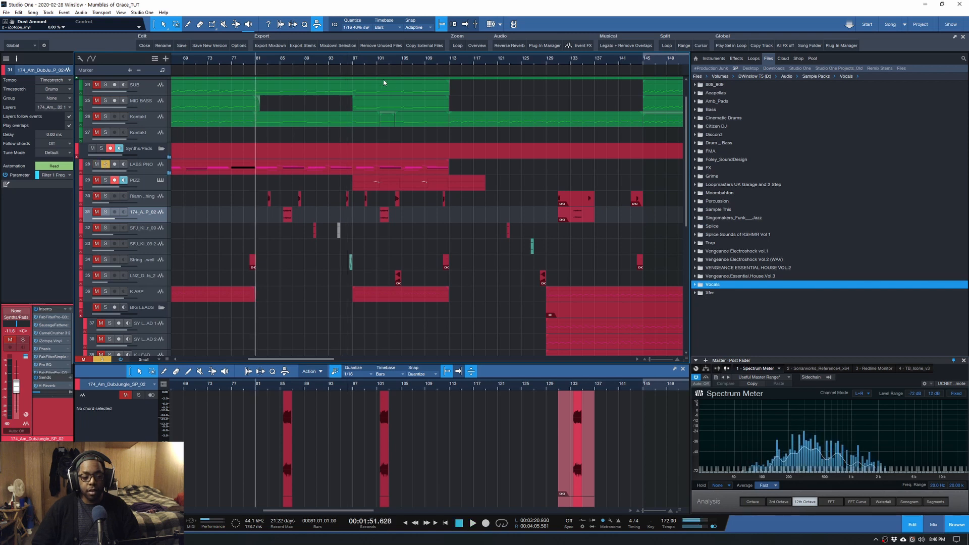
Cue the song to bar 97 and to bar 105, and listen to the soloed LABS PNO from bar 105.
{"action": "left_click", "coordinate": [355, 62]}
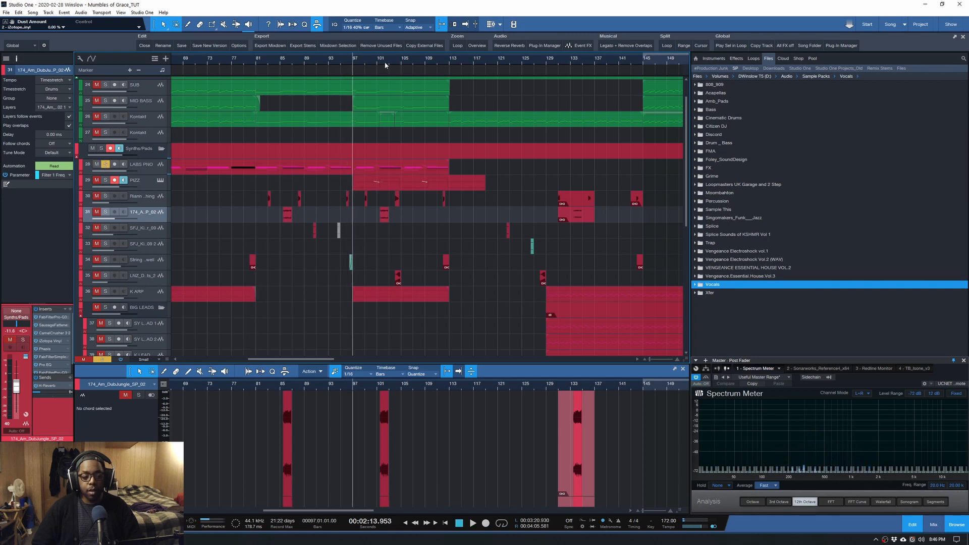
{"action": "left_click", "coordinate": [402, 63]}
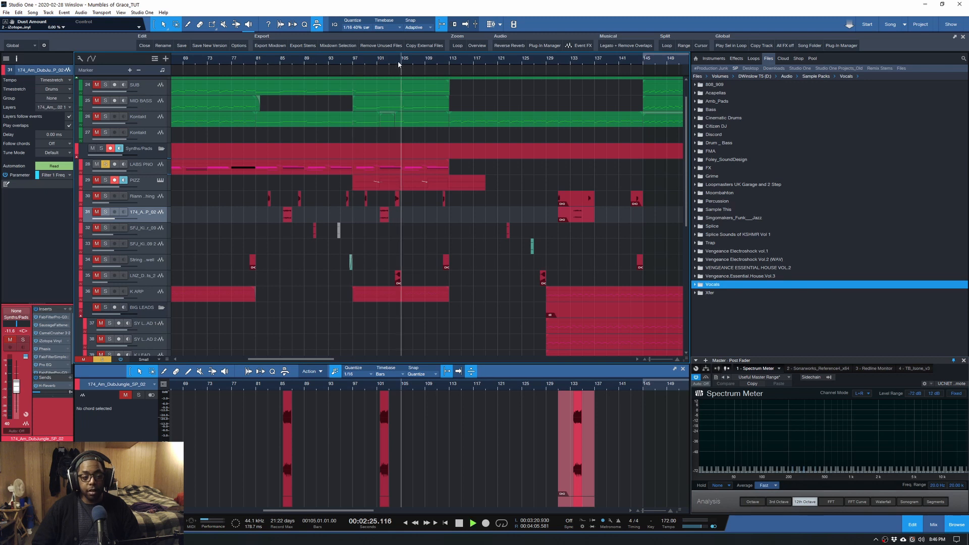
{"action": "key", "text": "space"}
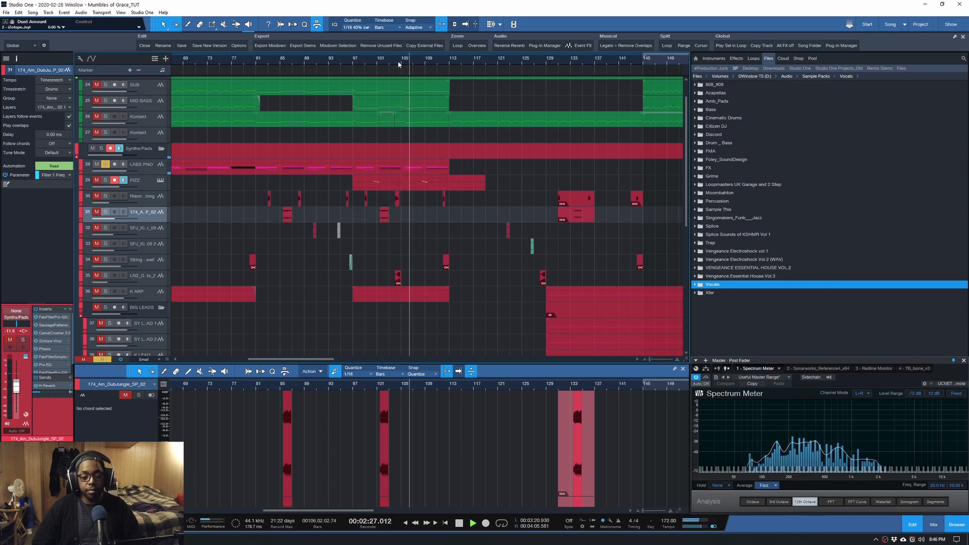
{"action": "key", "text": "space"}
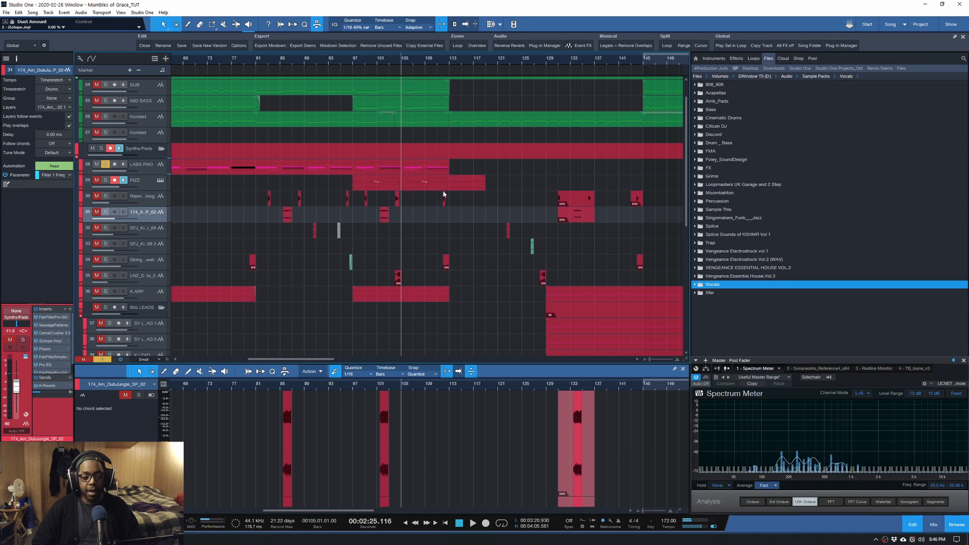
Shrink the tracks to the Tiny height, solo only the Pads folder and cue the song to bar 97.
{"action": "scroll", "coordinate": [348, 206], "scroll_direction": "down", "scroll_amount": 1}
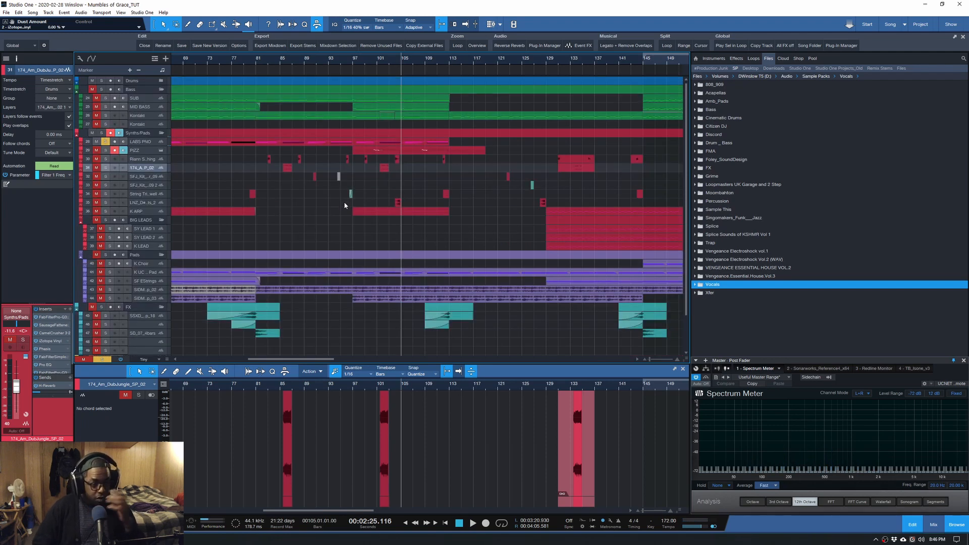
{"action": "left_click", "coordinate": [106, 255]}
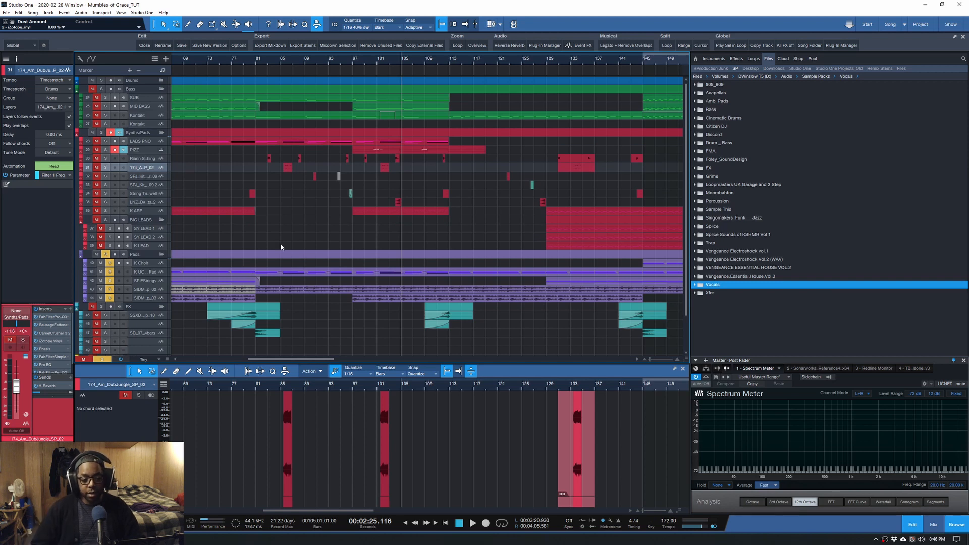
{"action": "left_click", "coordinate": [353, 59]}
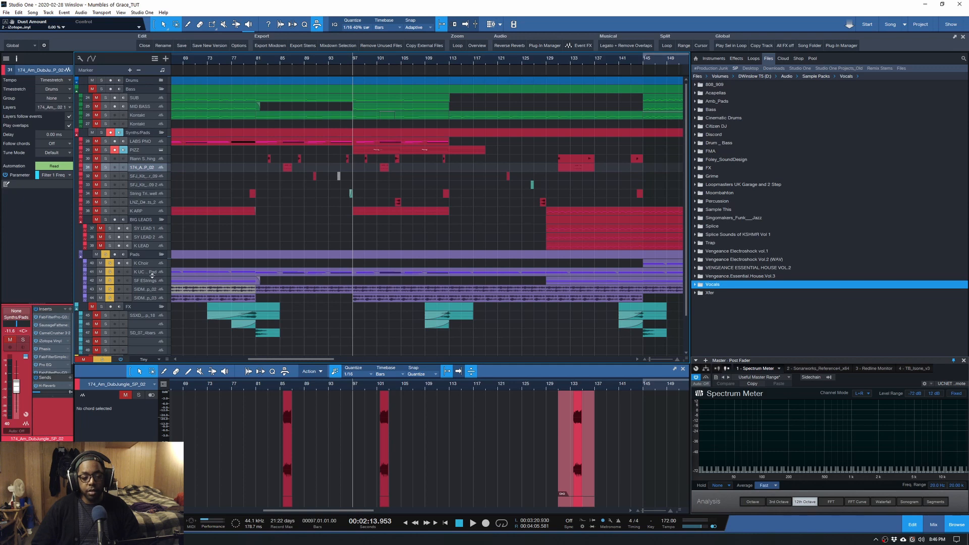
Enlarge the K UC Noise Pad track, select its clip and listen to the track soloed on its own.
{"action": "left_click_drag", "start_coordinate": [146, 277], "coordinate": [144, 292]}
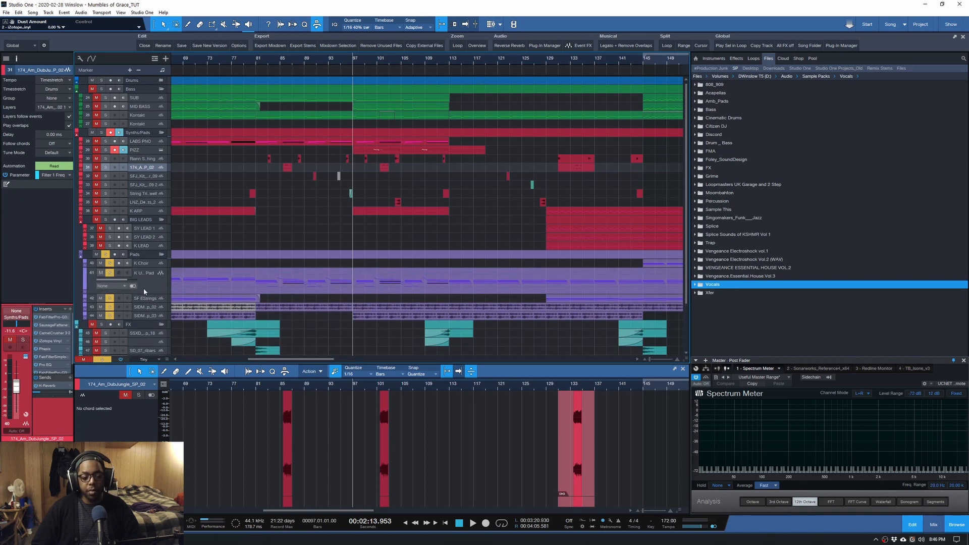
{"action": "left_click", "coordinate": [383, 293]}
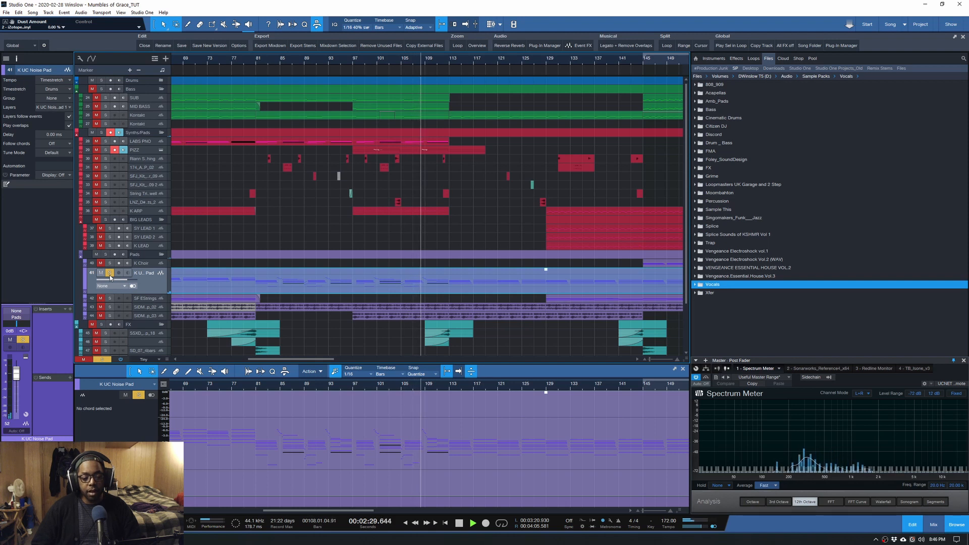
{"action": "key", "text": "space"}
{"action": "key", "text": "space"}
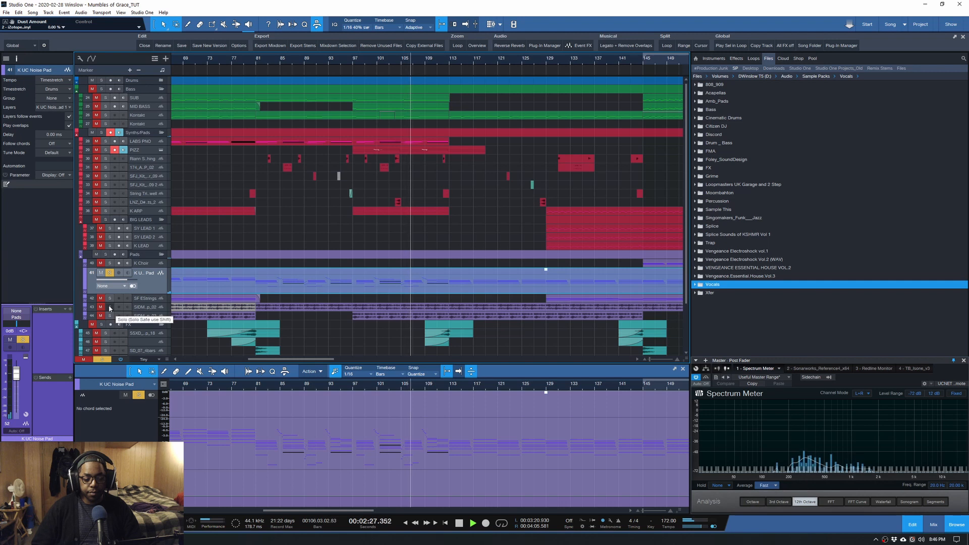
Solo pad tracks 43 and 44 exclusively, one after the other, and listen to track 44 from bar 105.
{"action": "key", "text": "space"}
{"action": "left_click", "coordinate": [110, 307], "text": "ctrl"}
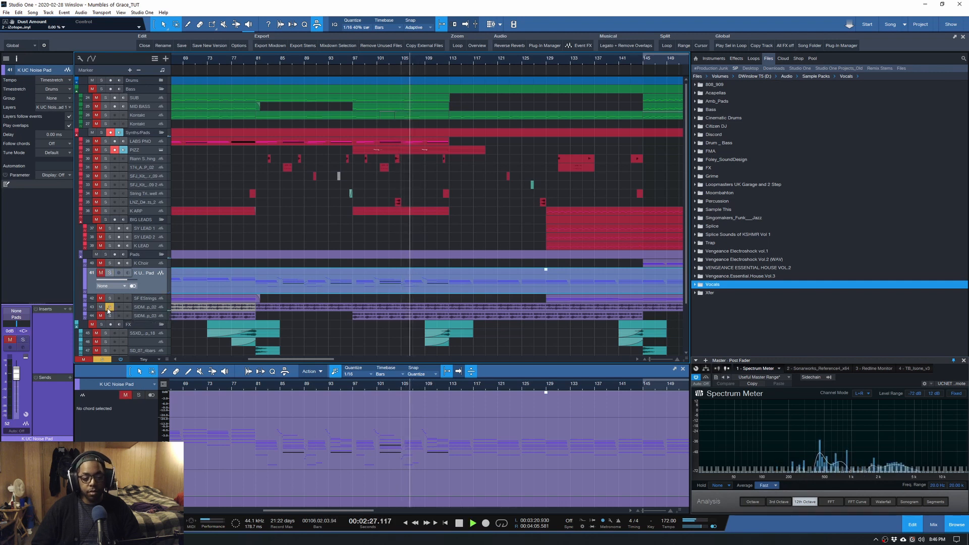
{"action": "left_click", "coordinate": [110, 316], "text": "ctrl"}
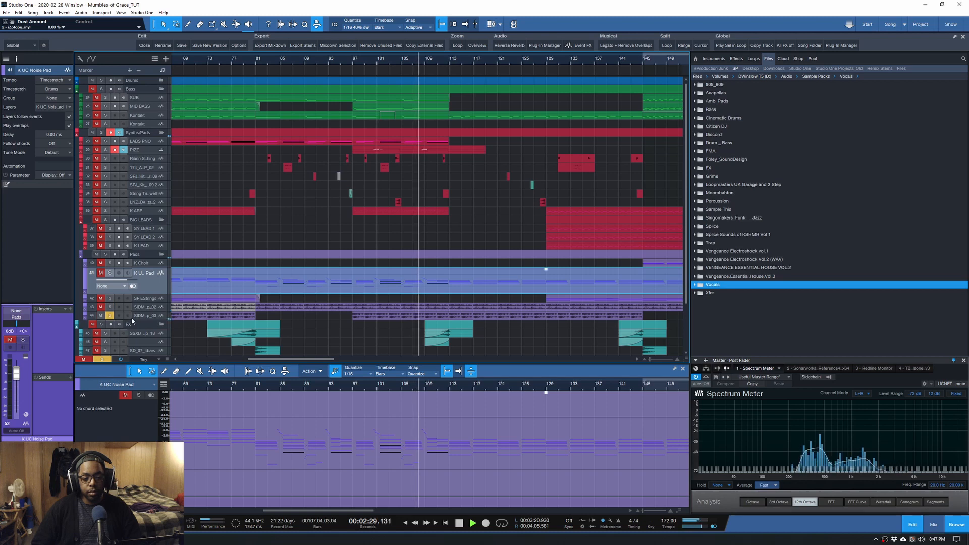
{"action": "scroll", "coordinate": [416, 61], "scroll_direction": "down", "scroll_amount": 2}
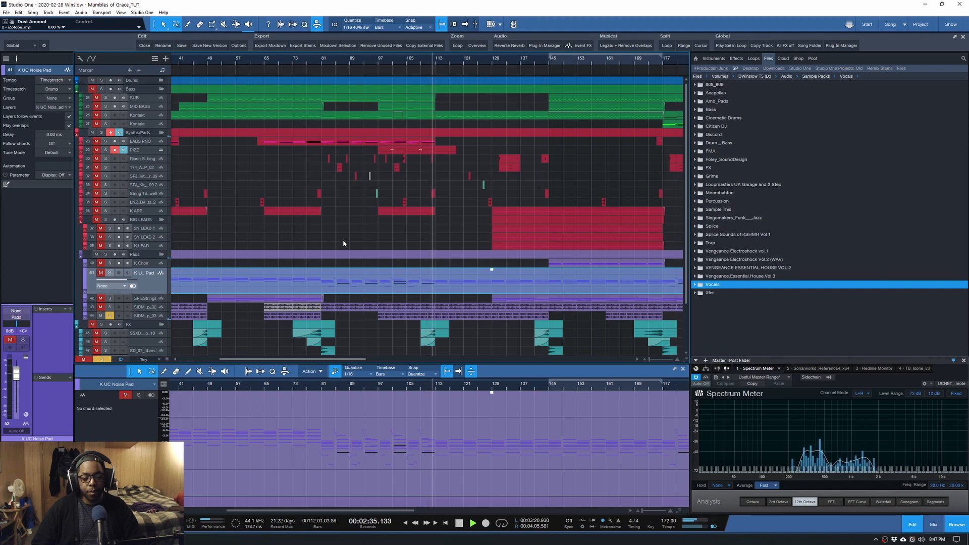
{"action": "key", "text": "space"}
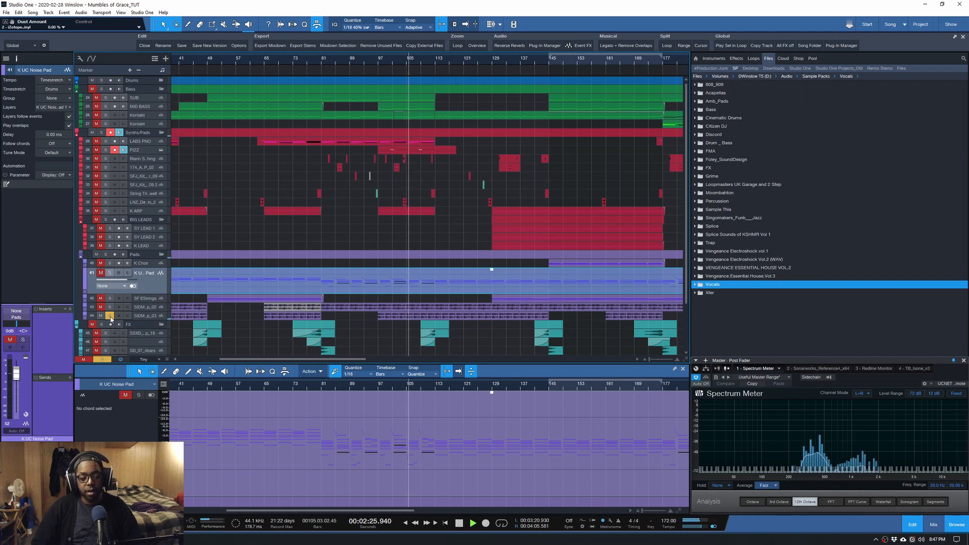
{"action": "key", "text": "space"}
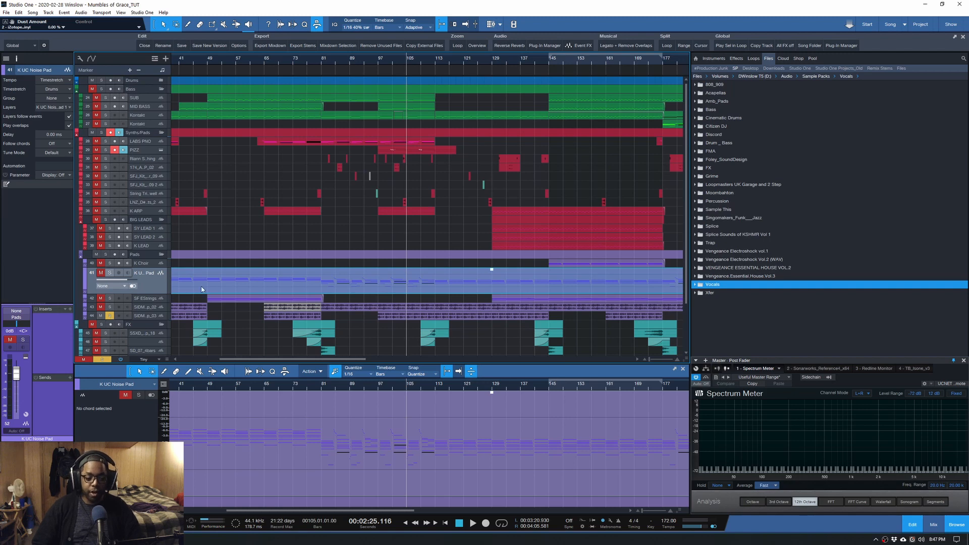
Solo the whole Pads folder and cue the song to bar 81.
{"action": "key", "text": "z"}
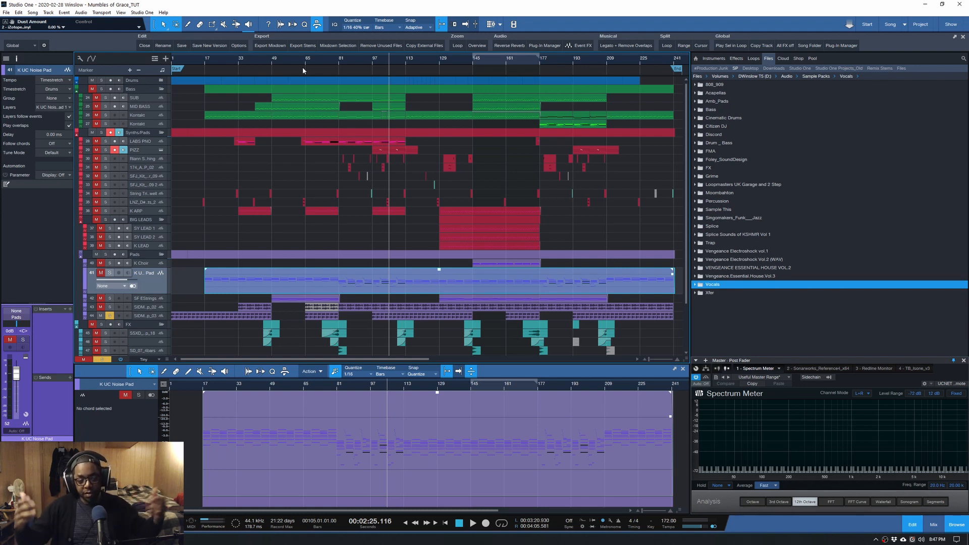
{"action": "left_click", "coordinate": [106, 255]}
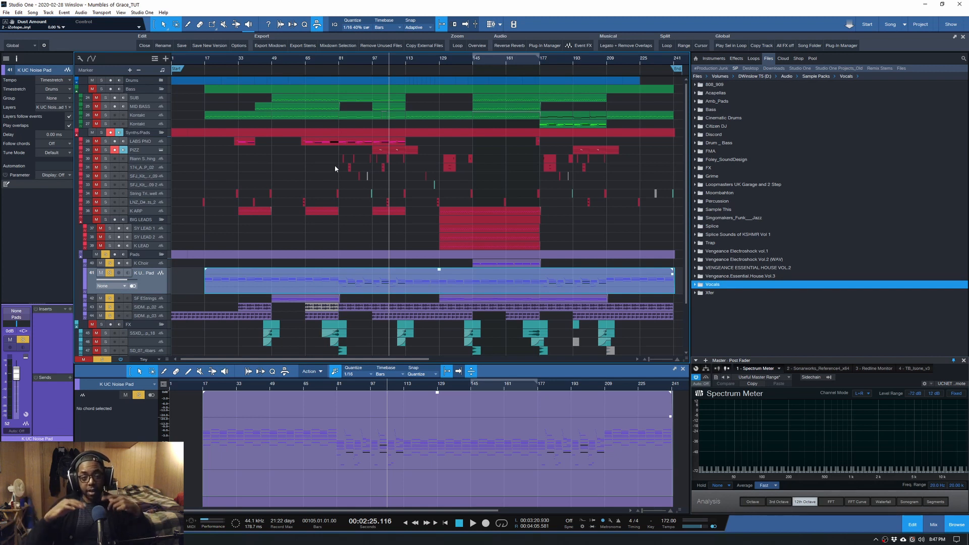
{"action": "left_click", "coordinate": [342, 61]}
{"action": "left_click", "coordinate": [338, 60]}
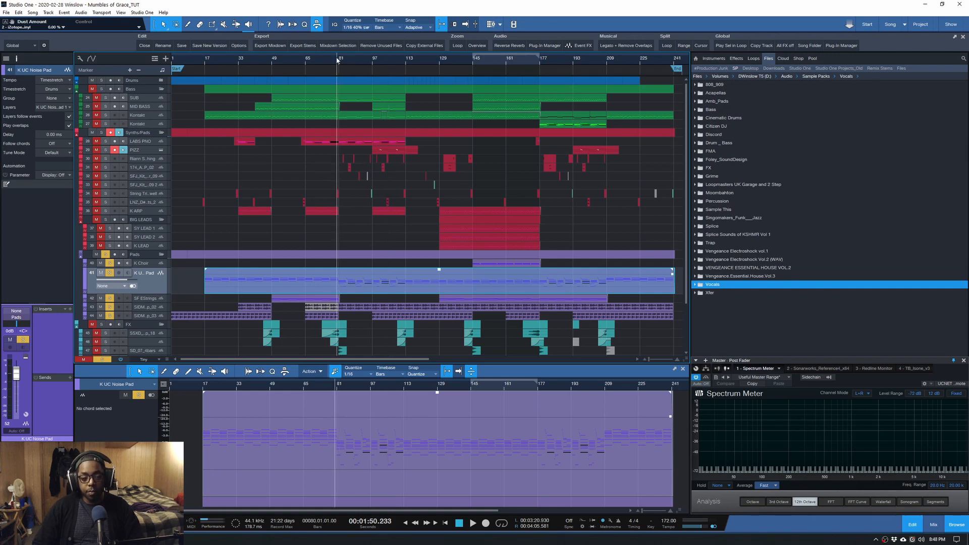
{"action": "scroll", "coordinate": [339, 60], "scroll_direction": "up", "scroll_amount": 4}
{"action": "left_click", "coordinate": [340, 59]}
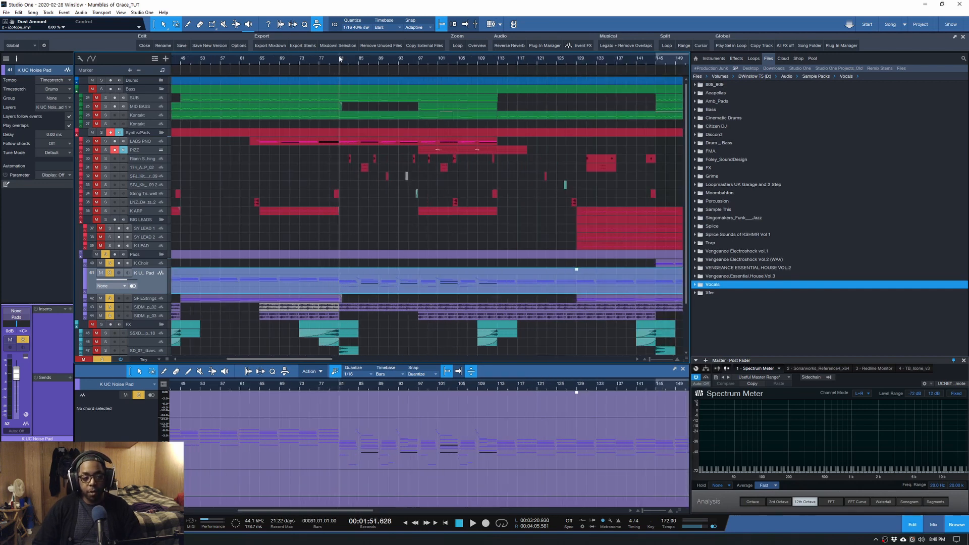
Solo the entire Synths/Pads folder and listen to its layers from bar 81 into the section at bar 97.
{"action": "scroll", "coordinate": [340, 60], "scroll_direction": "down", "scroll_amount": 5}
{"action": "left_click", "coordinate": [101, 132]}
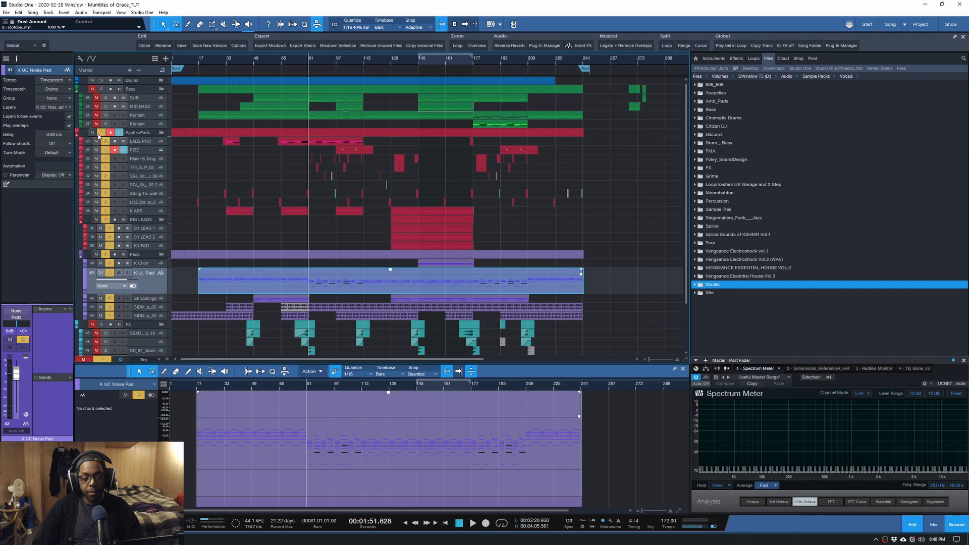
{"action": "scroll", "coordinate": [195, 295], "scroll_direction": "down", "scroll_amount": 1}
{"action": "key", "text": "space"}
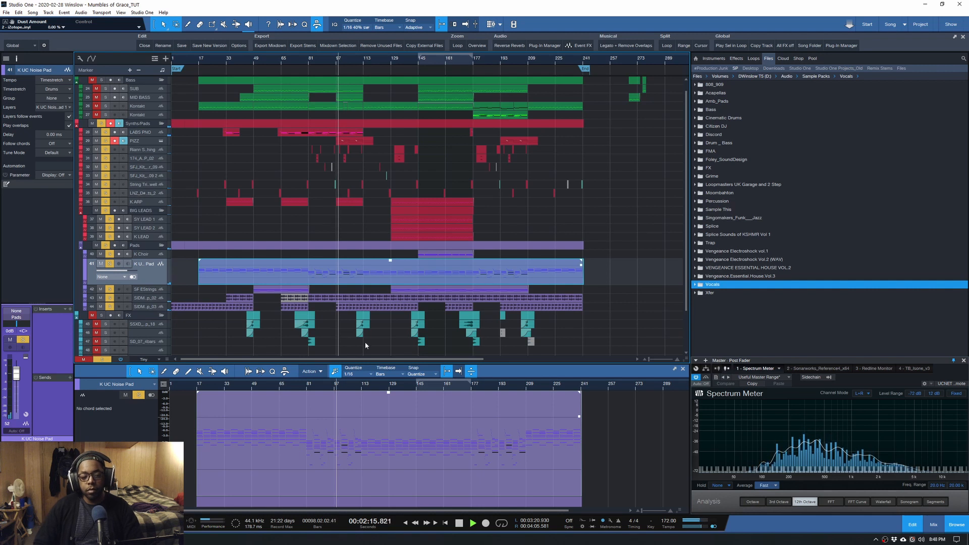
{"action": "key", "text": "space"}
Add the Bass folder to the soloed Synths/Pads folder and listen to the combined layers from bar 97.
{"action": "left_click", "coordinate": [101, 80]}
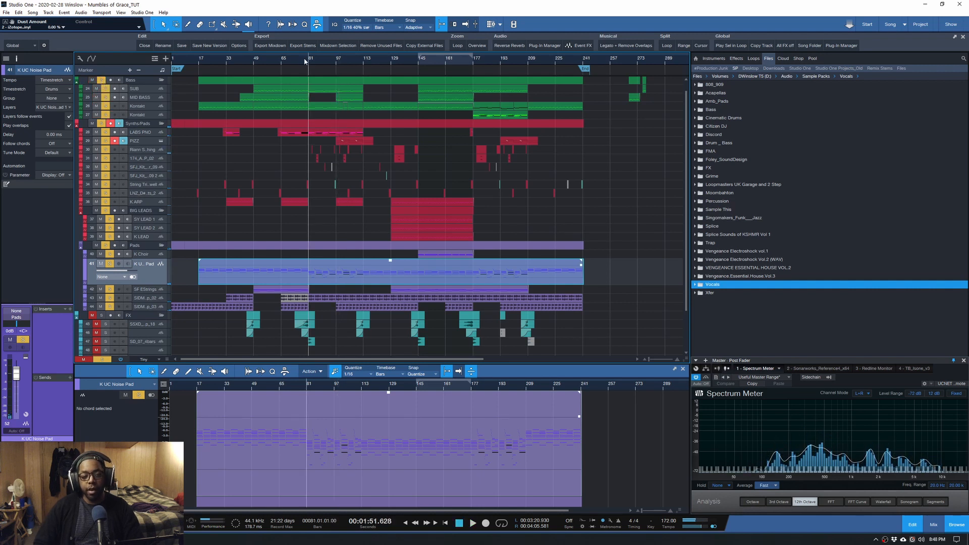
{"action": "left_click", "coordinate": [336, 59]}
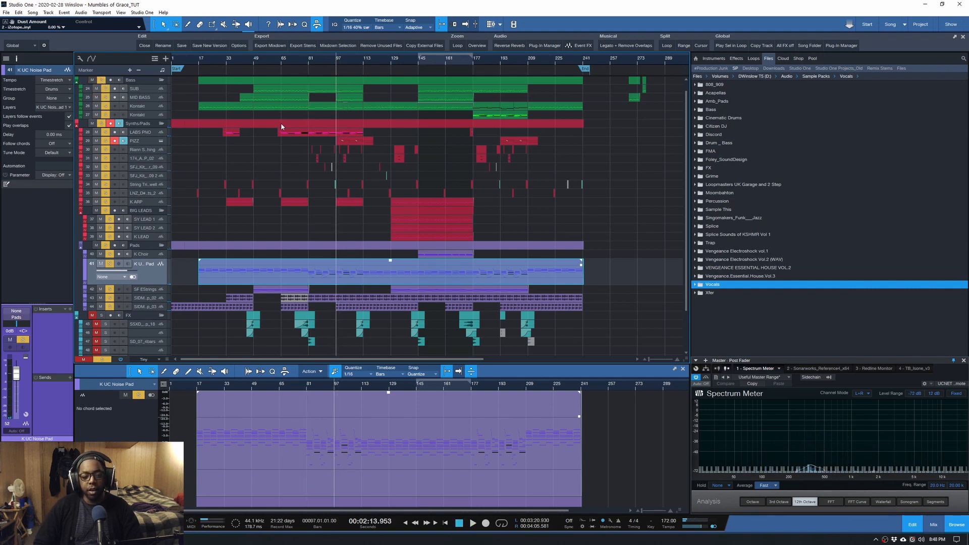
{"action": "key", "text": "space"}
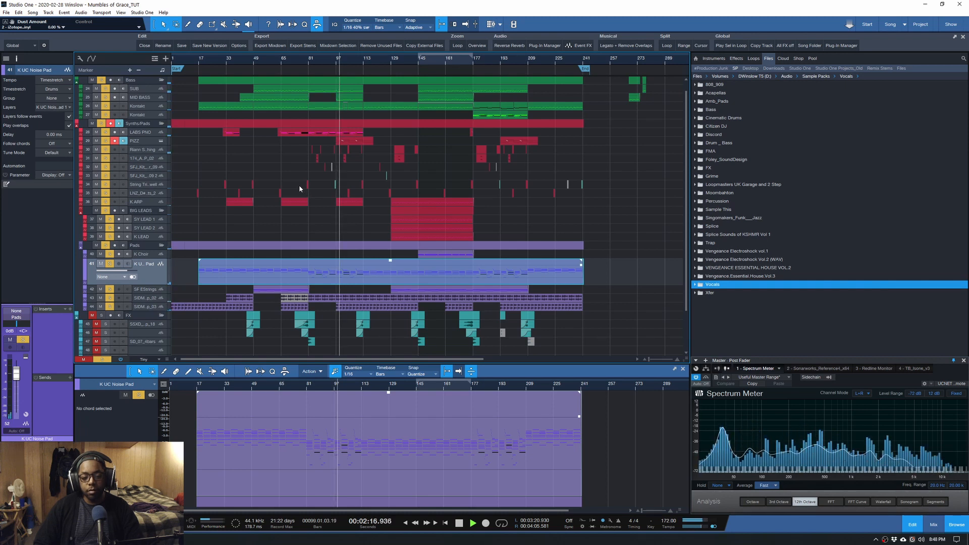
{"action": "scroll", "coordinate": [298, 185], "scroll_direction": "up", "scroll_amount": 1}
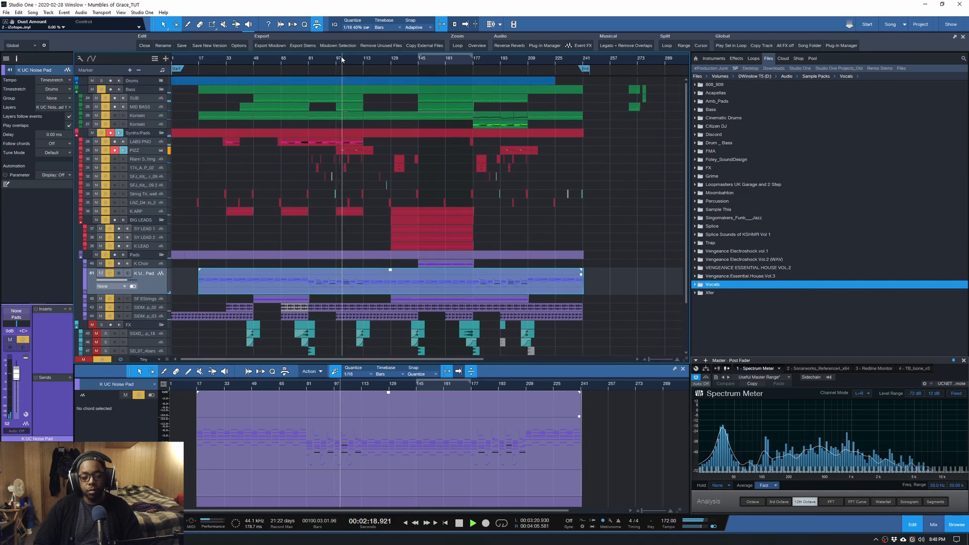
{"action": "scroll", "coordinate": [340, 59], "scroll_direction": "up", "scroll_amount": 5}
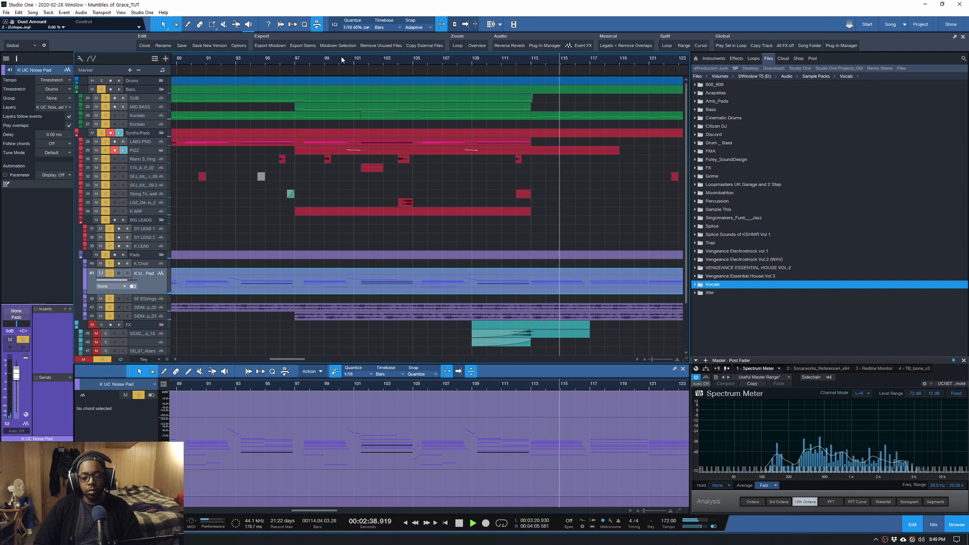
{"action": "key", "text": "space"}
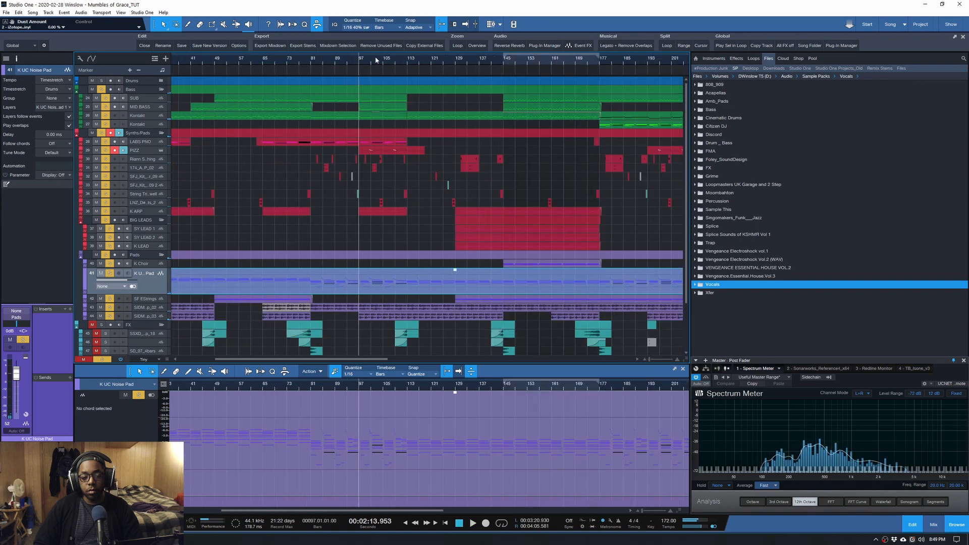
Save the Mumbles of Grace_TUT song.
{"action": "key", "text": "shift+z"}
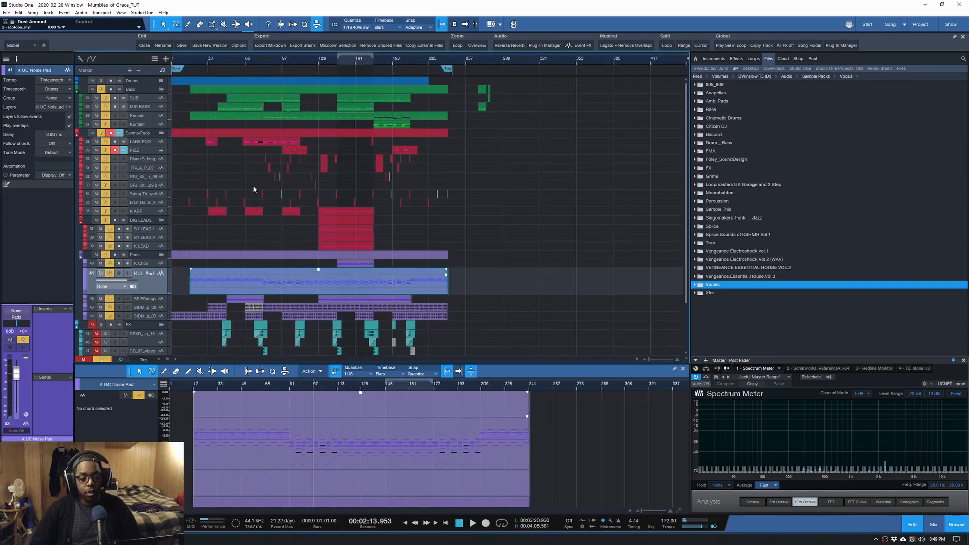
{"action": "key", "text": "ctrl+s"}
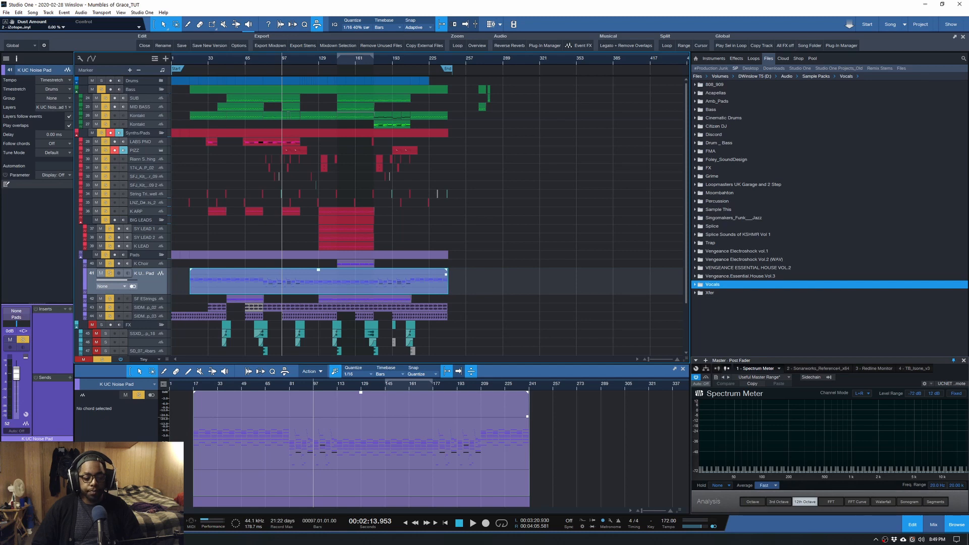
Review the Instrumentation/Arrangement/Layering notes in OneNote, close them and switch to OBS.
{"action": "key", "text": "alt+Tab"}
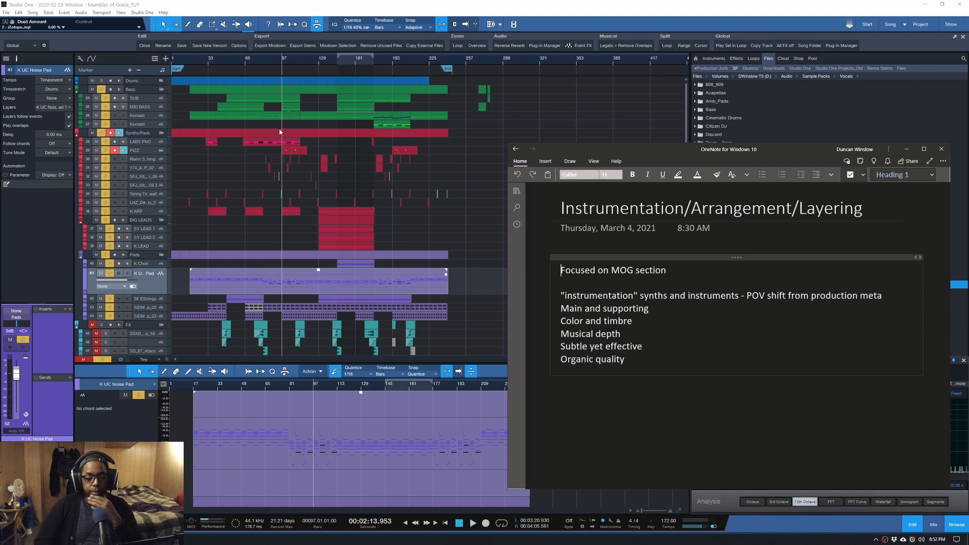
{"action": "left_click", "coordinate": [942, 150]}
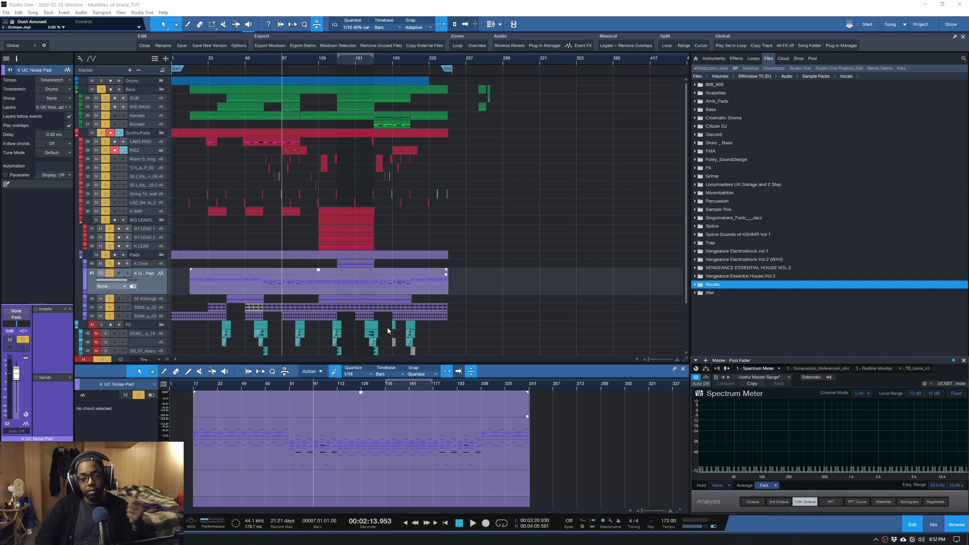
{"action": "key", "text": "alt+Tab"}
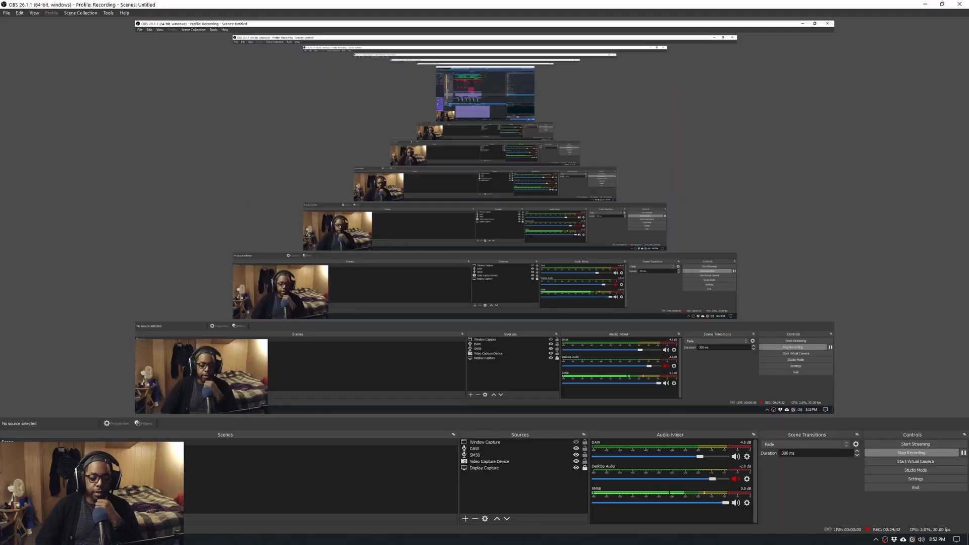